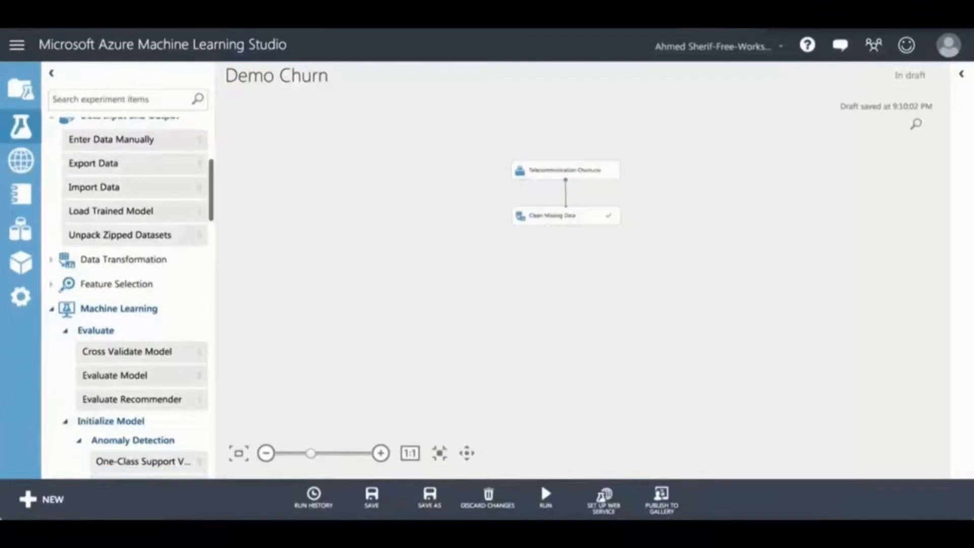
Step: Collapse the Data Input and Output, Machine Learning and OpenCV groups, and expand Data Transformation > Manipulation
scroll(127, 295, "up", 1)
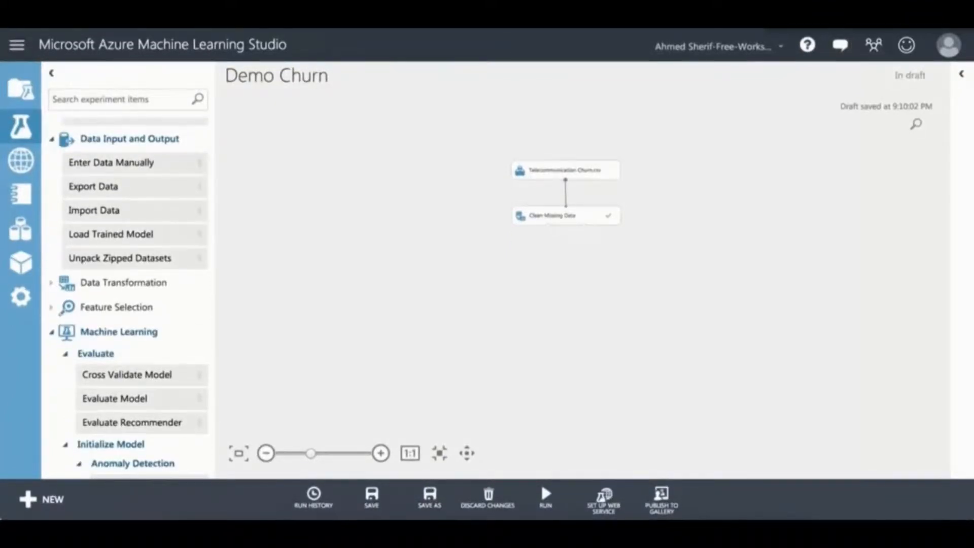
left_click(52, 139)
left_click(52, 213)
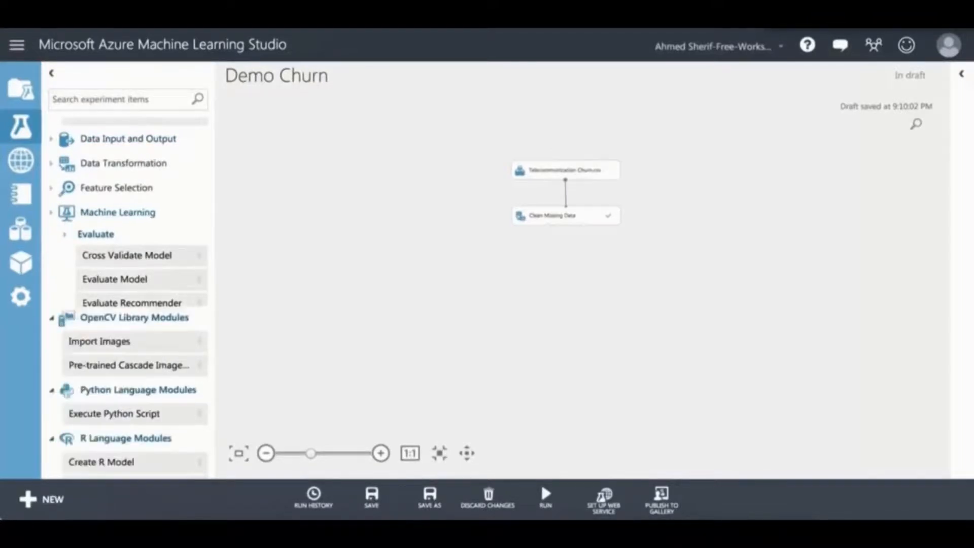
left_click(52, 237)
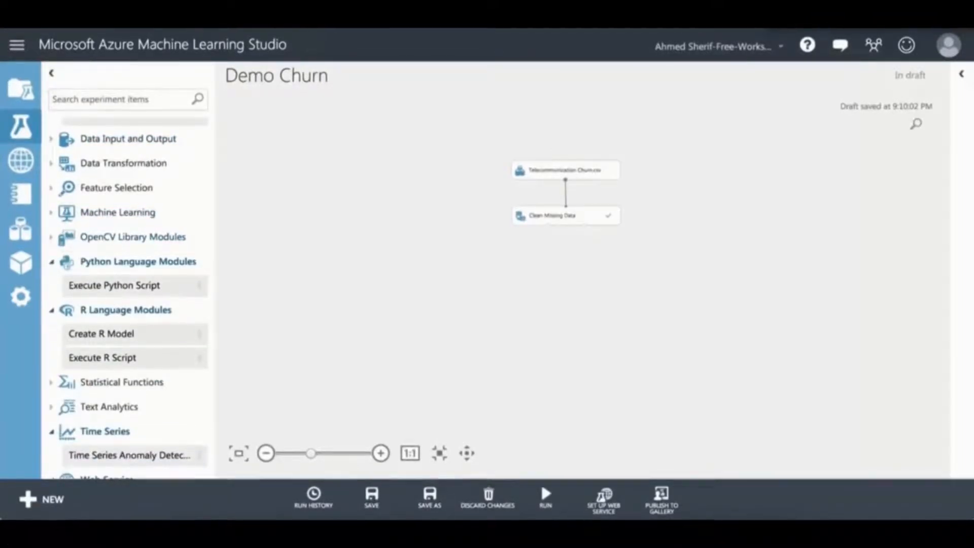
left_click(52, 163)
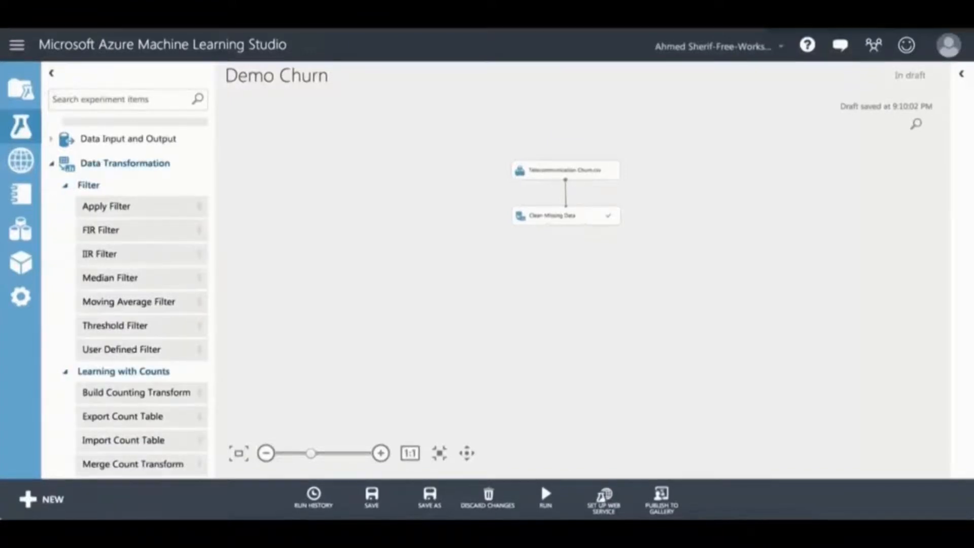
scroll(132, 297, "down", 3)
scroll(131, 296, "down", 3)
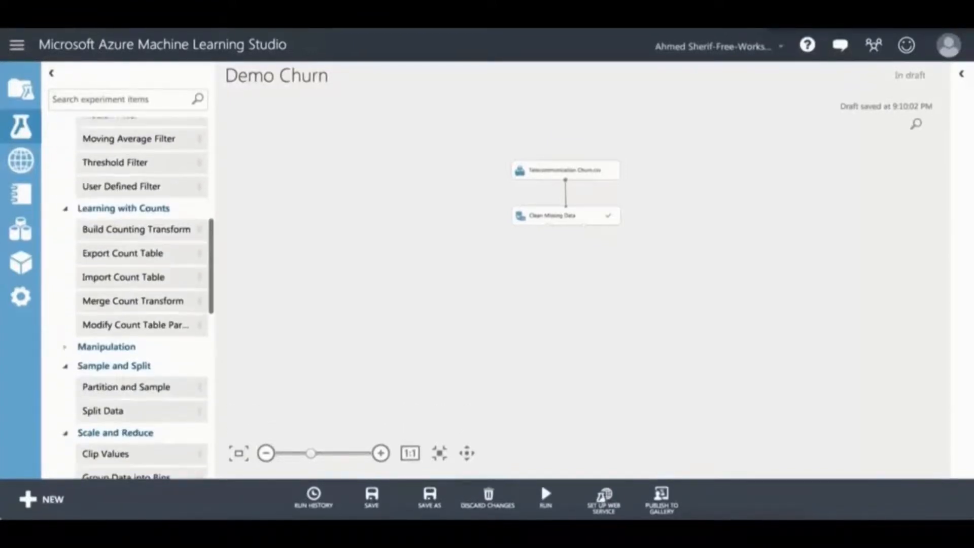
left_click(107, 347)
scroll(132, 297, "down", 2)
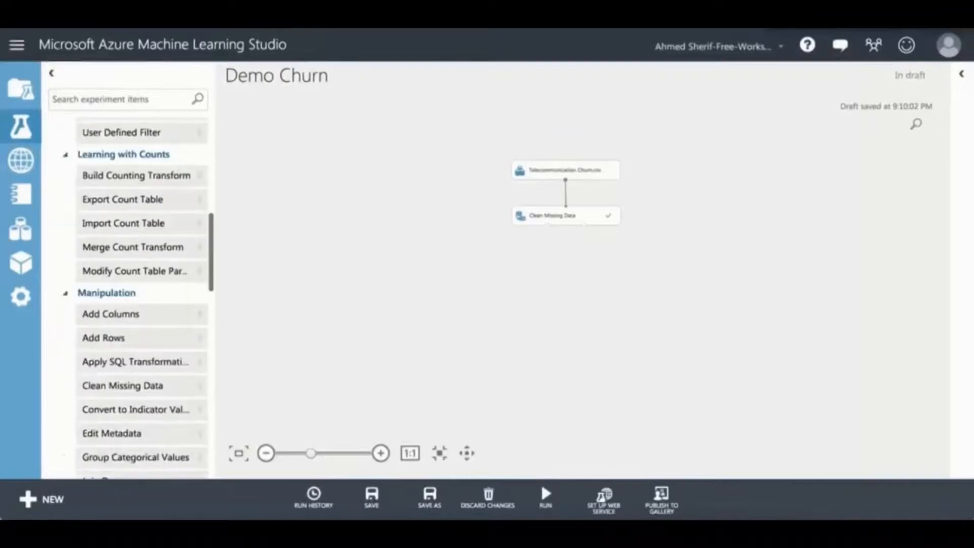
scroll(132, 297, "down", 3)
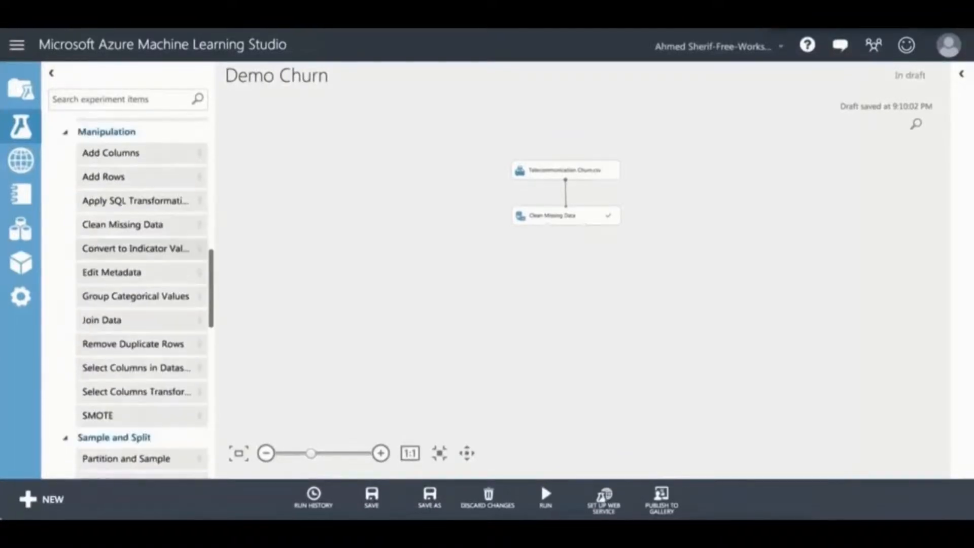
Step: Place Select Columns in Dataset below Clean Missing Data, connect them, and show its properties
left_click_drag(136, 367, 545, 266)
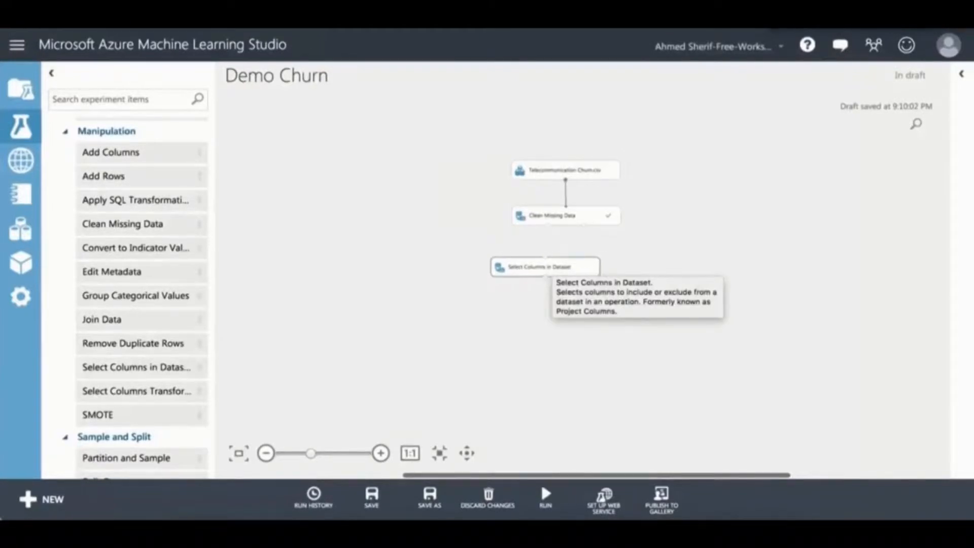
left_click_drag(547, 226, 545, 257)
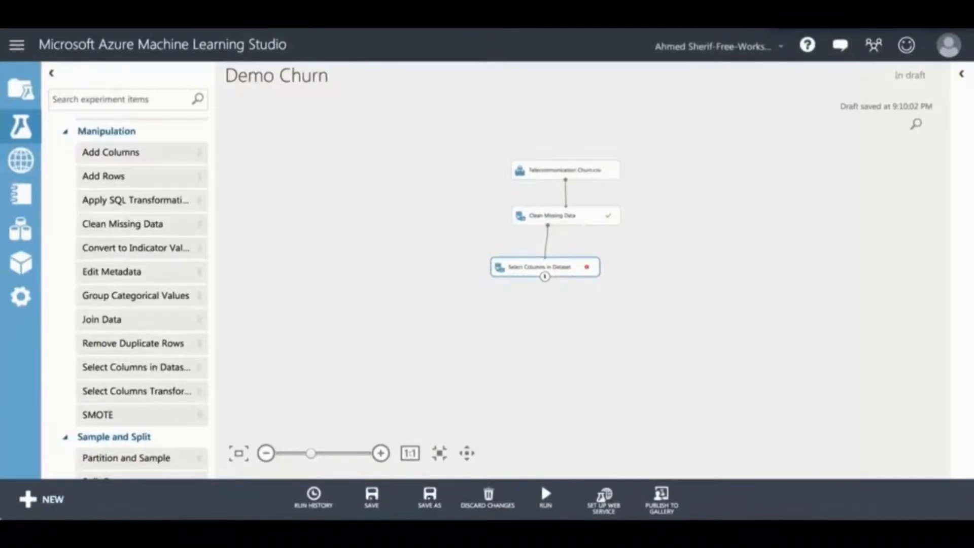
left_click(962, 74)
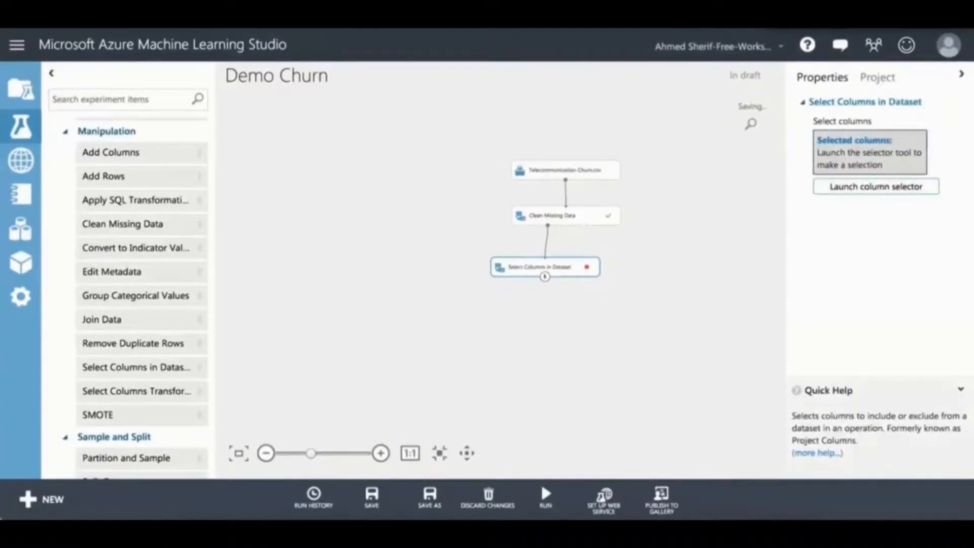
Step: Include the 20 columns from gender through Churn, leaving out customerID, and confirm the selection
left_click(876, 186)
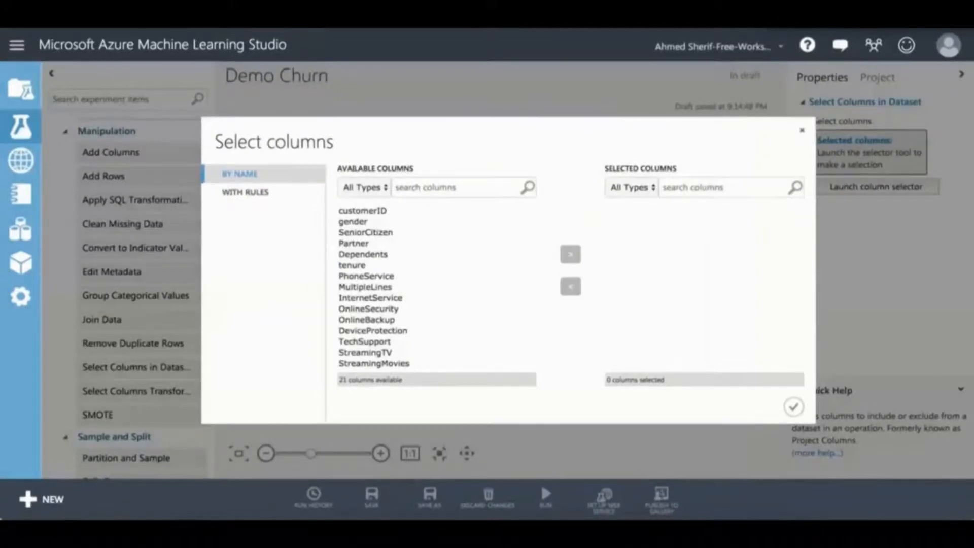
left_click(353, 221)
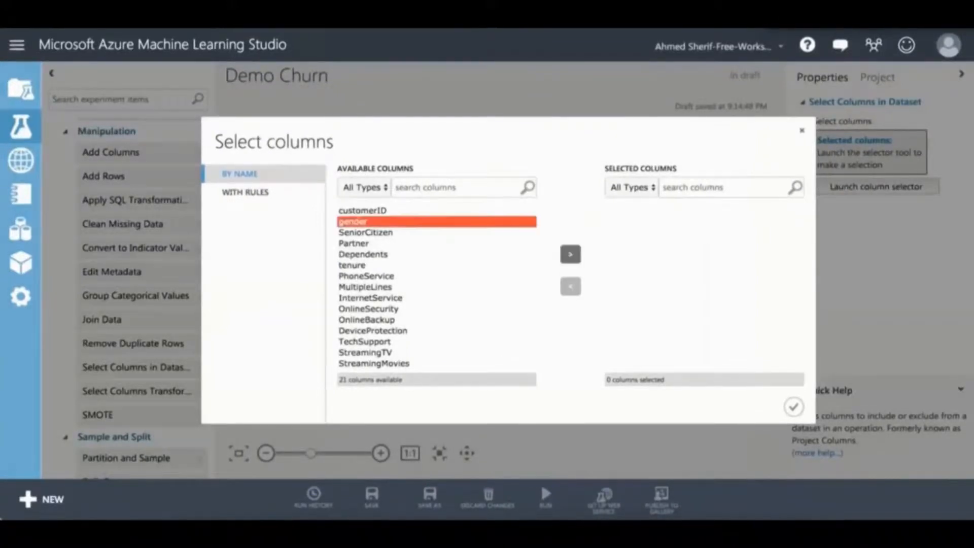
scroll(436, 287, "down", 2)
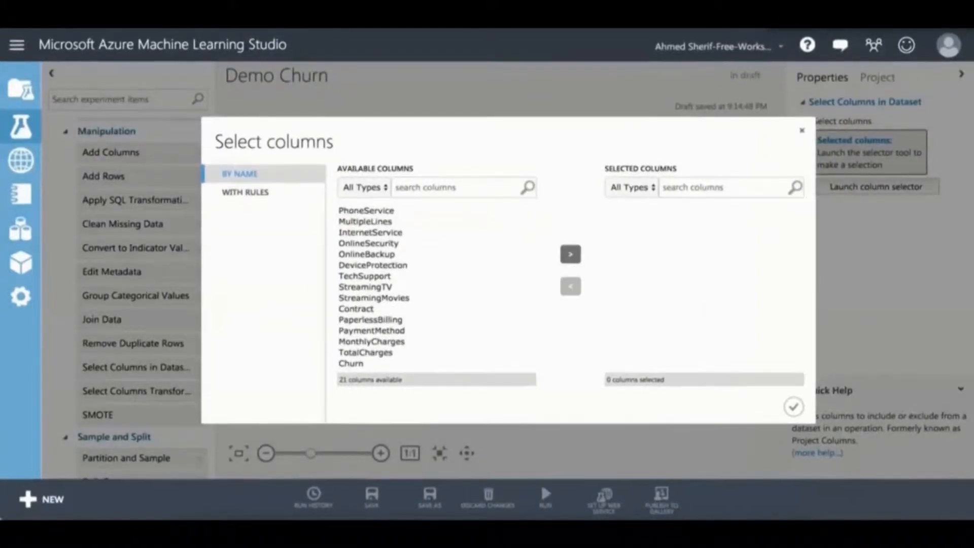
left_click(352, 364, "shift")
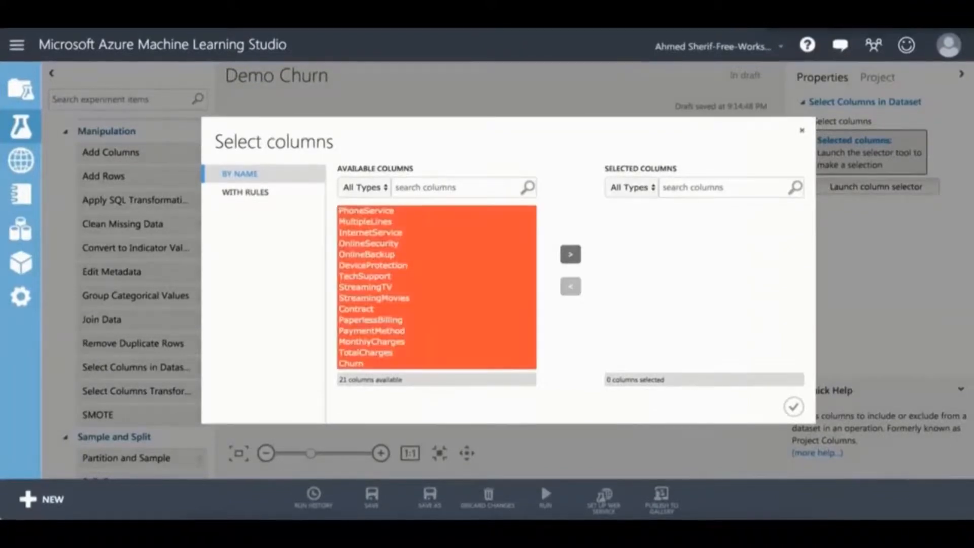
left_click(570, 254)
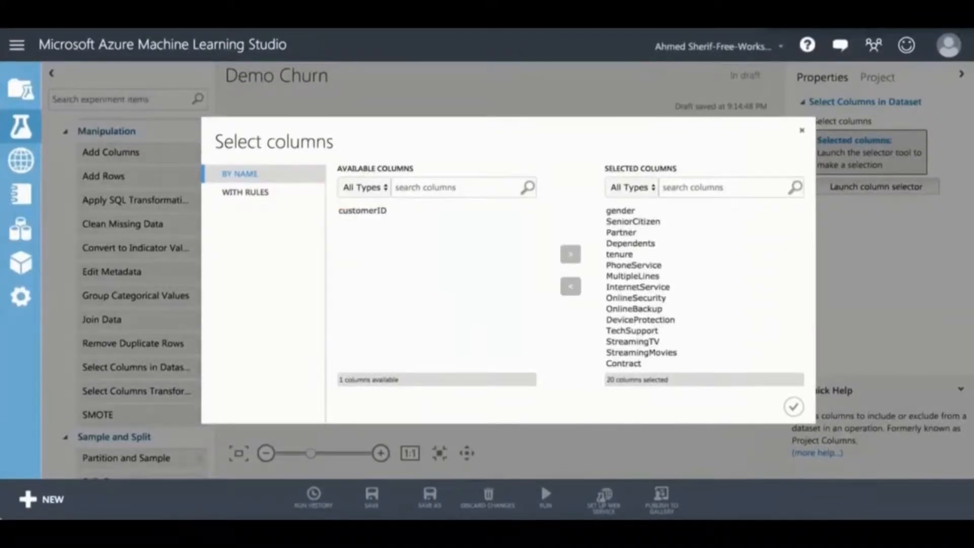
left_click(362, 211)
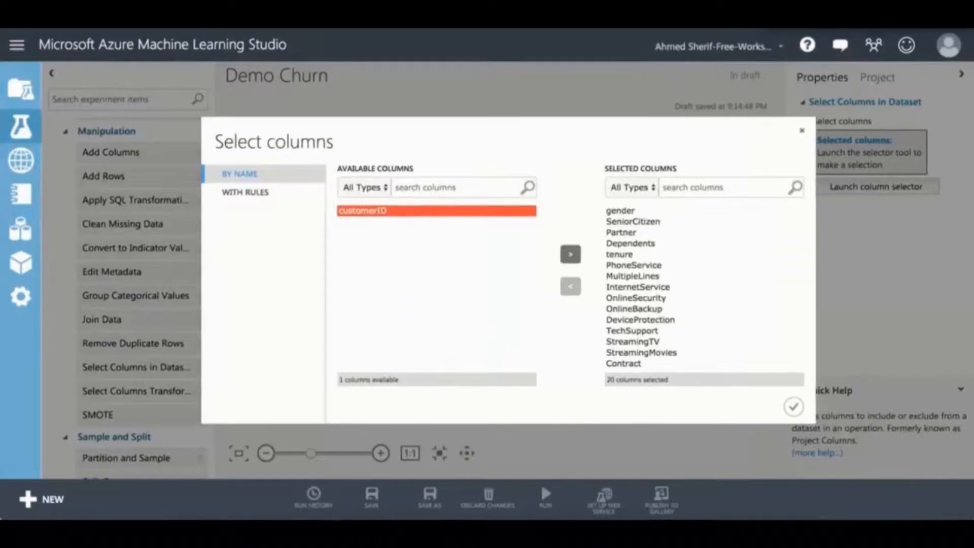
left_click(620, 210)
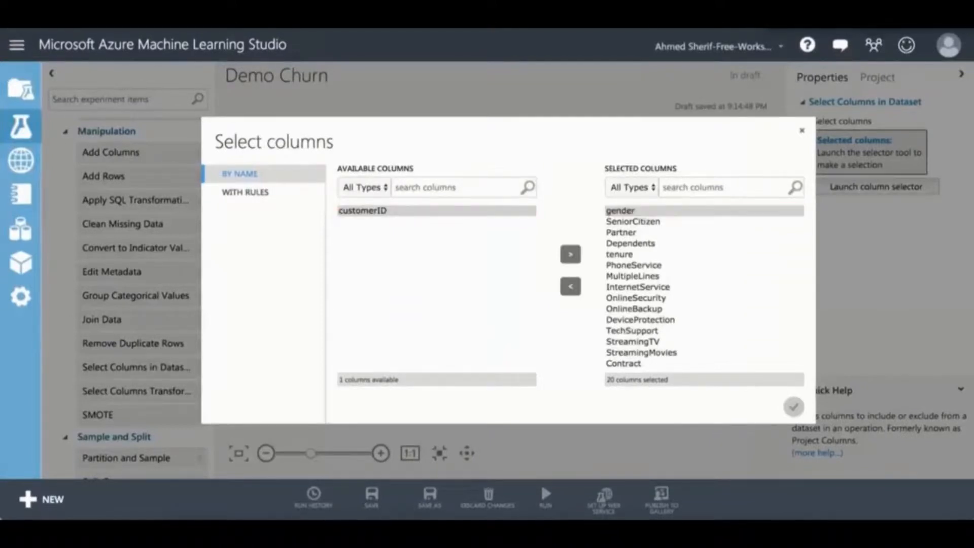
left_click(794, 406)
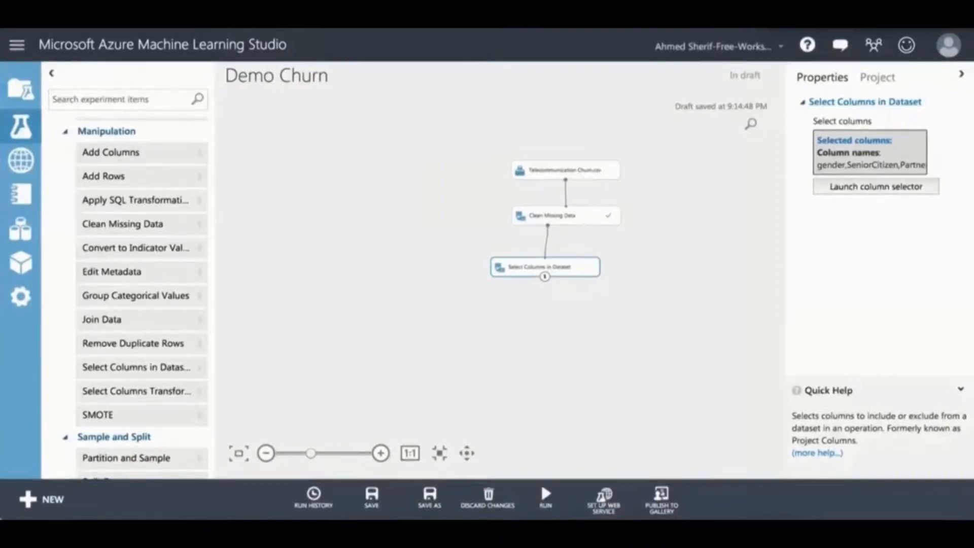
Step: Add a Split Data module below Select Columns in Dataset and connect them
type("split")
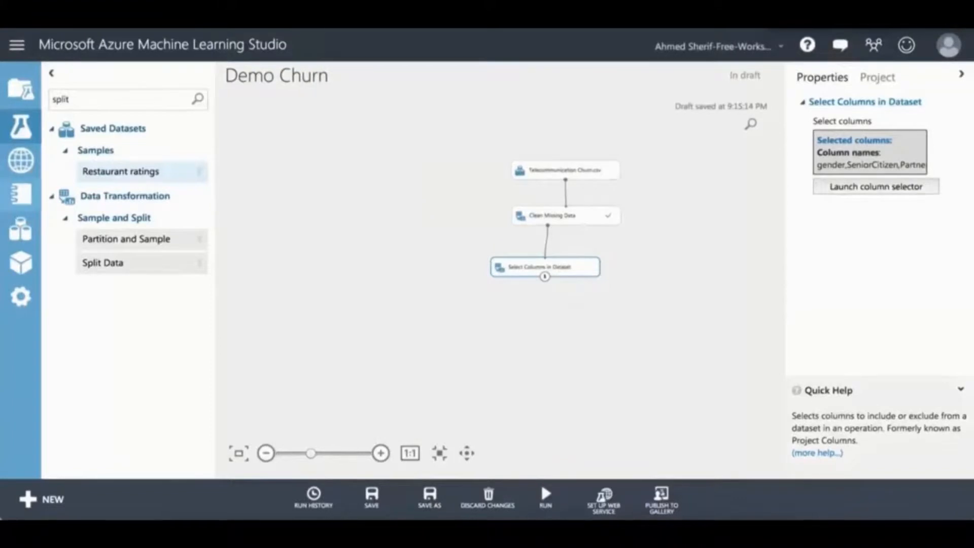
left_click_drag(102, 262, 546, 321)
left_click(547, 322)
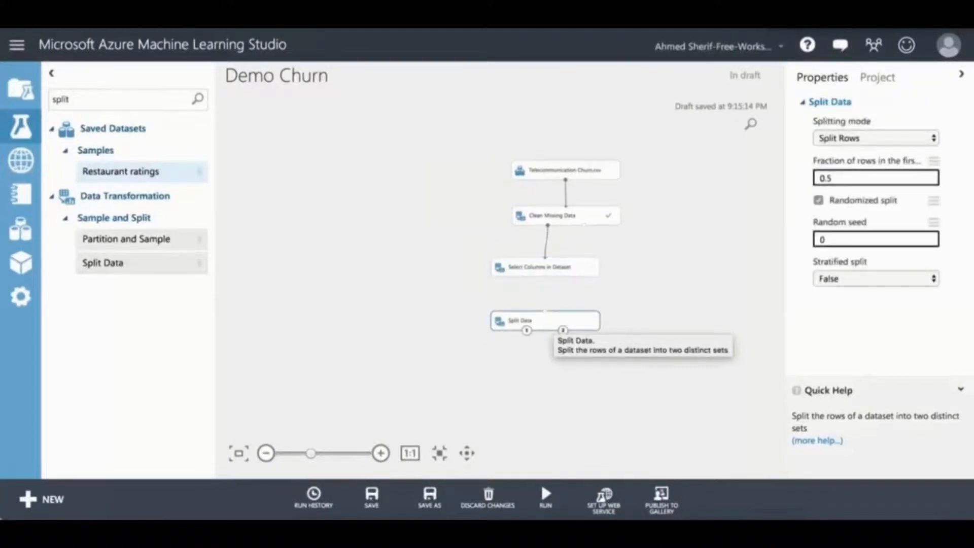
left_click_drag(545, 276, 545, 310)
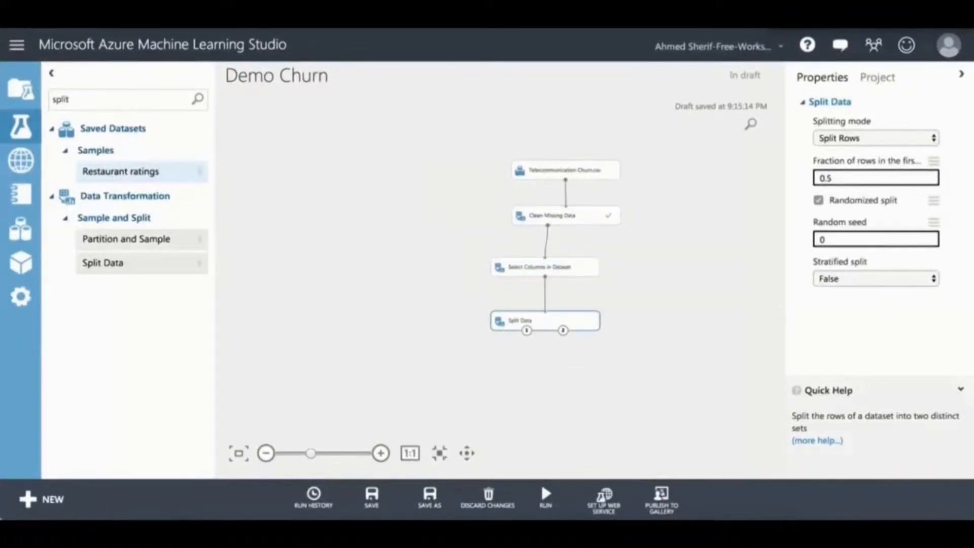
Step: Set Split Data's fraction of rows to 0.7 and random seed to 12345
left_click(837, 178)
key("BackSpace")
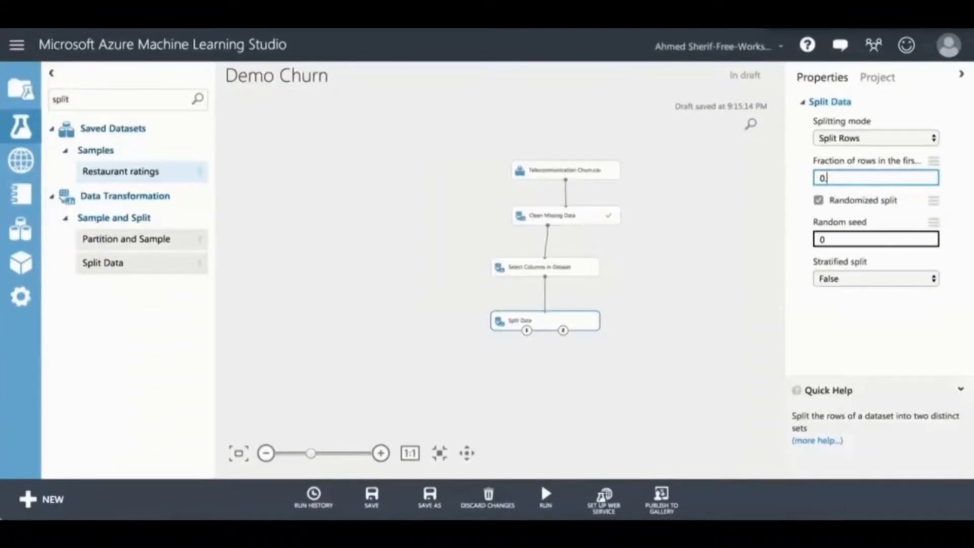
key("Tab")
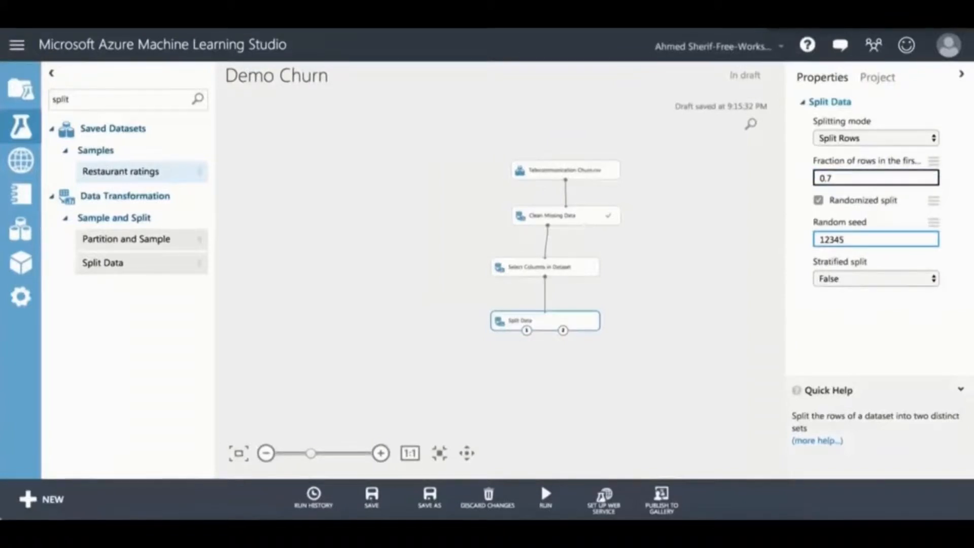
key("Return")
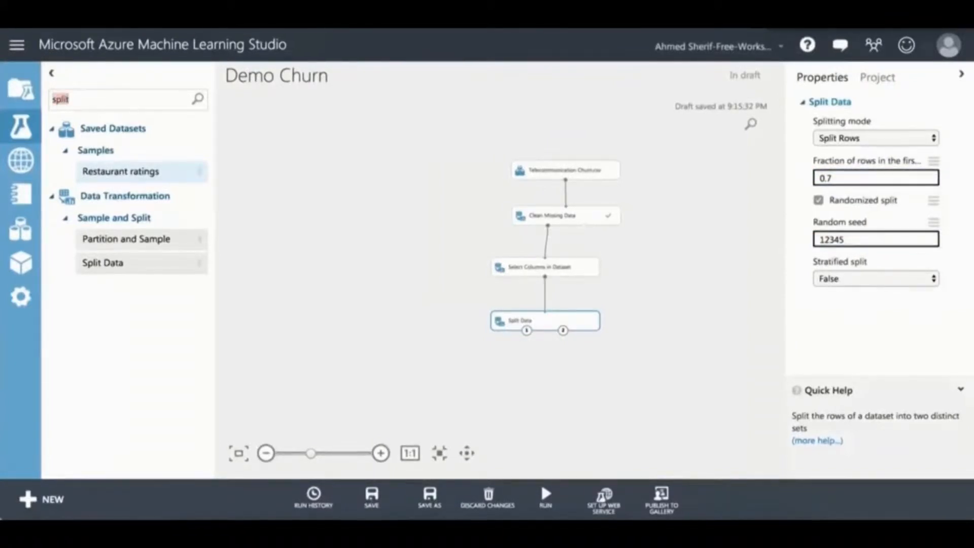
Step: Place Train Model below Split Data, connect Split Data's first output to it, and clear the search
type("train")
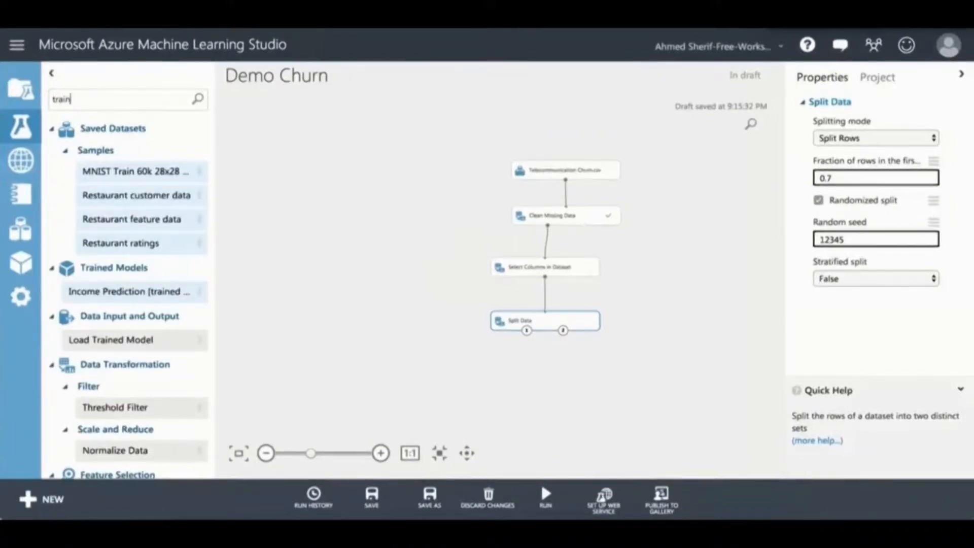
scroll(129, 294, "down", 3)
scroll(130, 294, "down", 5)
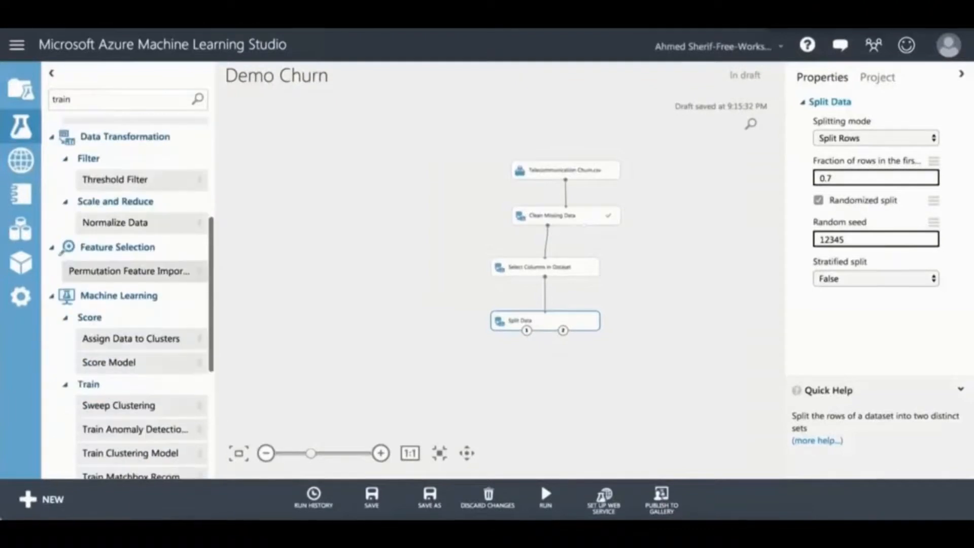
scroll(130, 294, "down", 1)
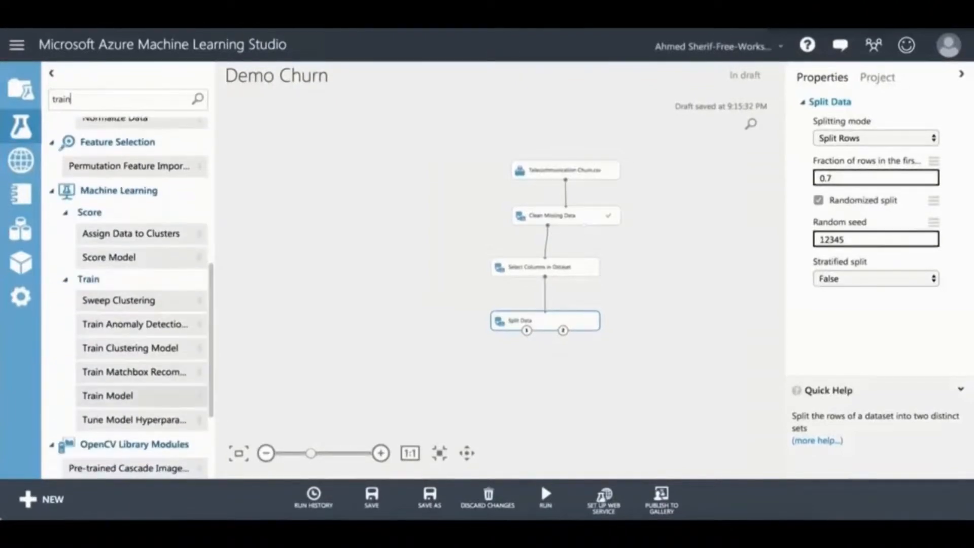
left_click_drag(108, 396, 504, 373)
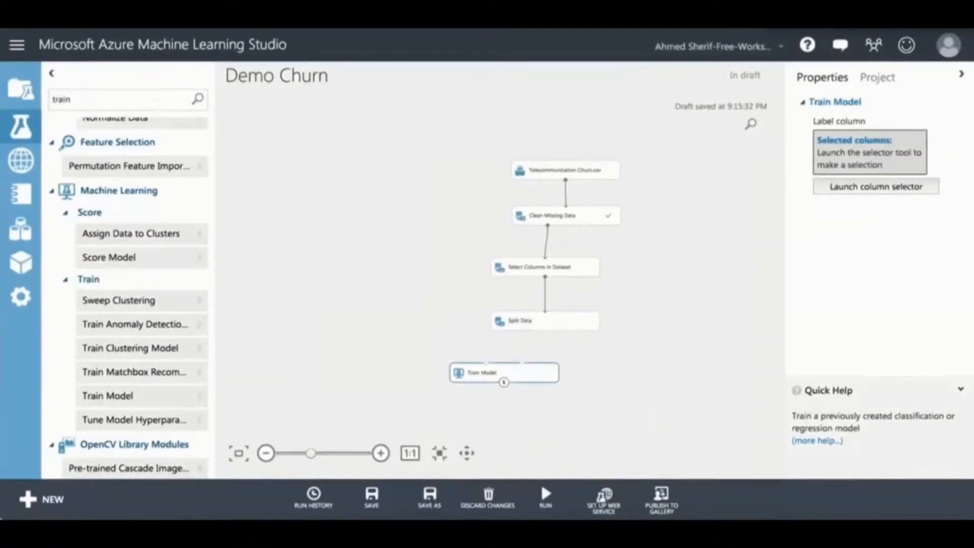
left_click_drag(505, 373, 506, 387)
left_click_drag(528, 331, 524, 376)
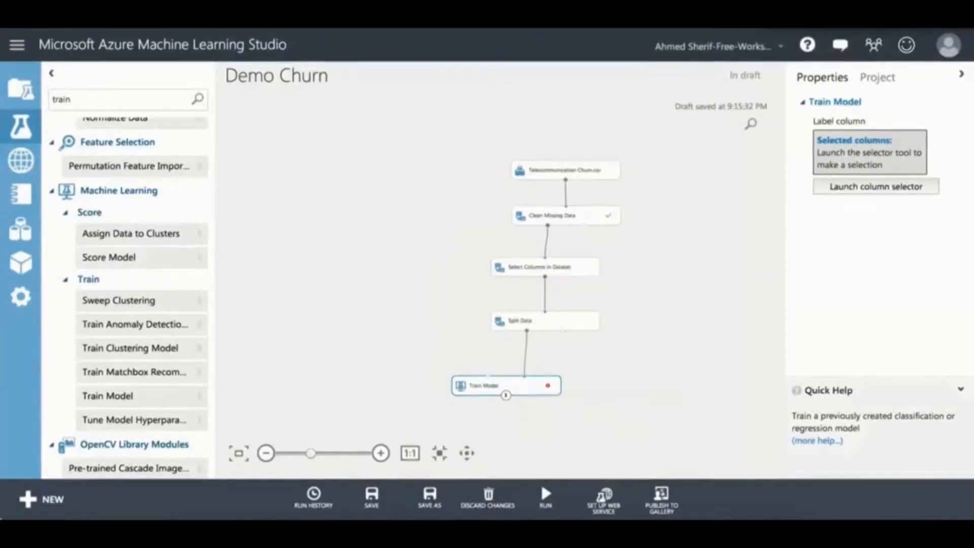
key("BackSpace")
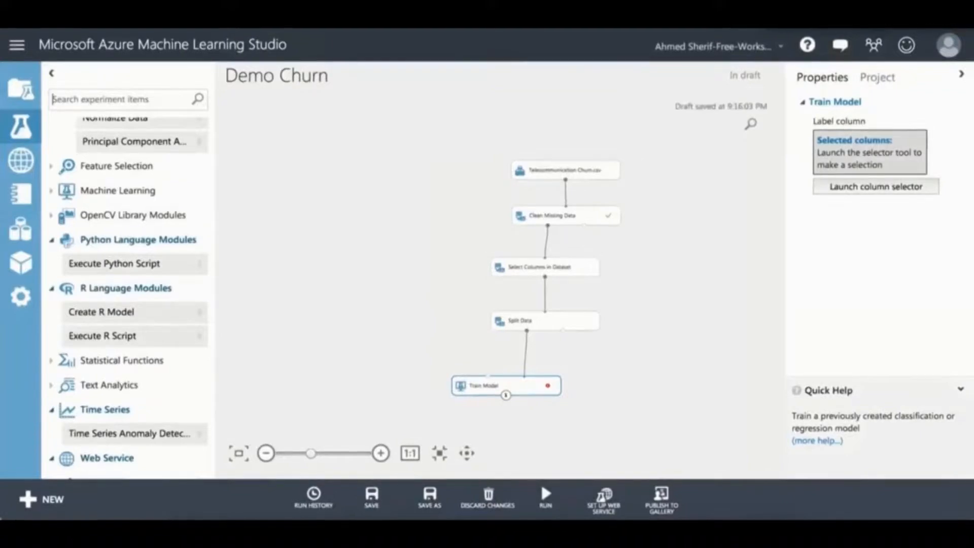
Step: Connect a Two-Class Logistic Regression module to Train Model's untrained-model input
type("logistic reg")
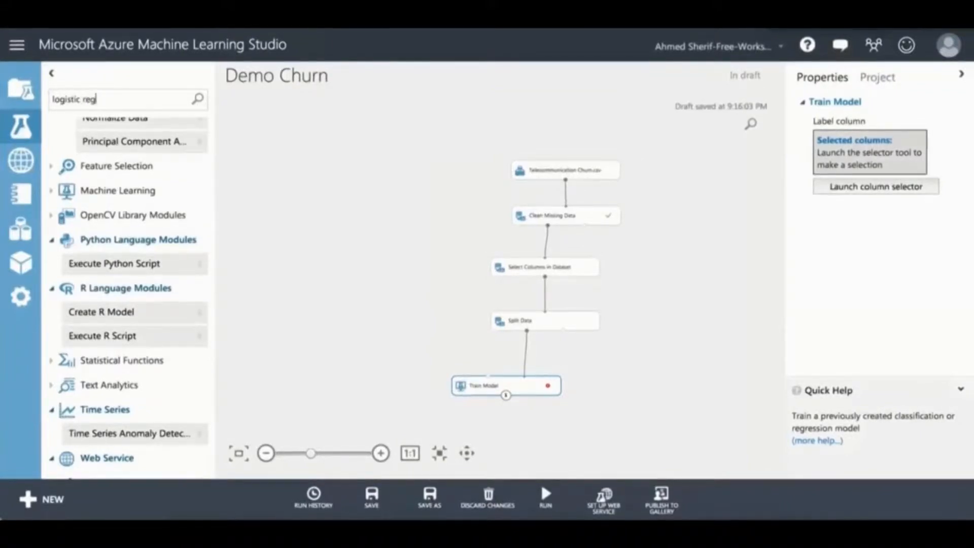
type("ression")
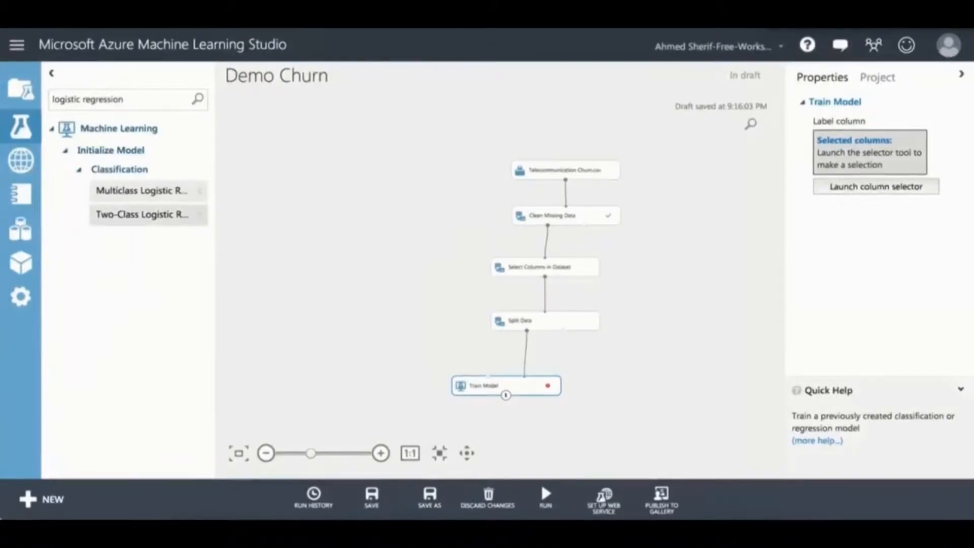
left_click_drag(142, 214, 400, 324)
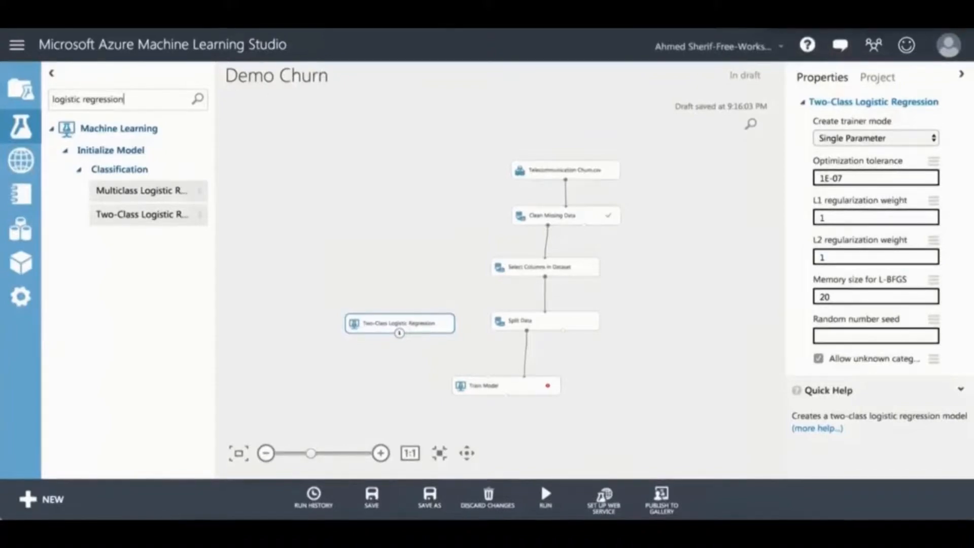
left_click_drag(400, 334, 488, 375)
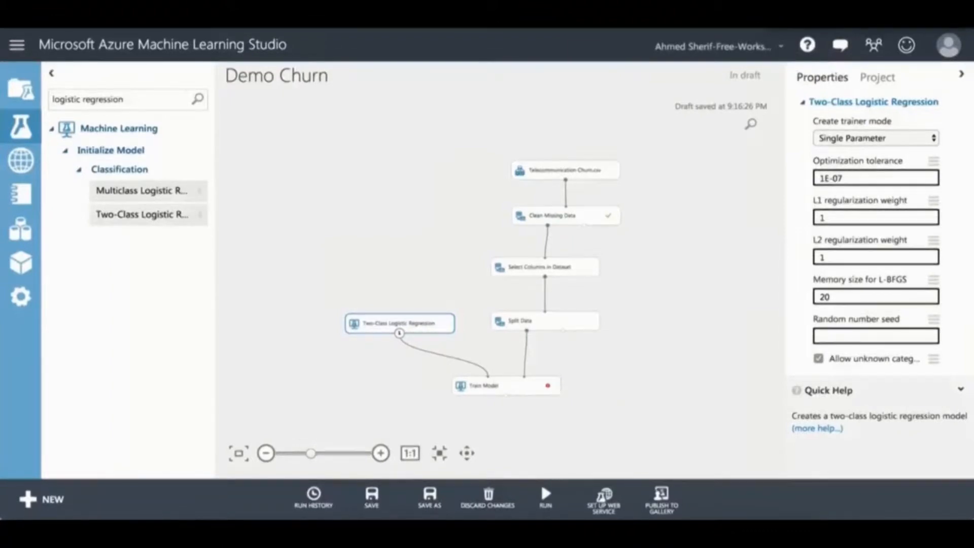
key("BackSpace")
key("BackSpace")
key("BackSpace")
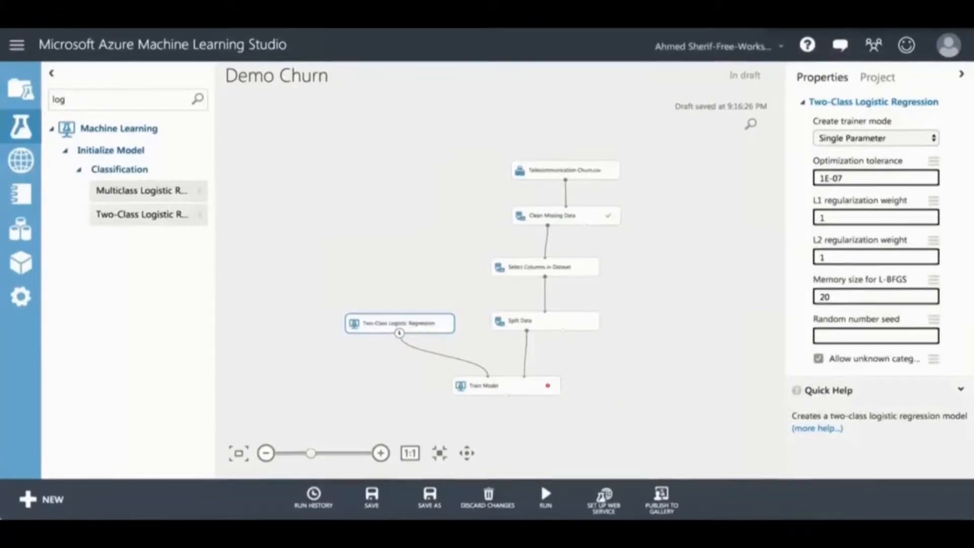
type("core")
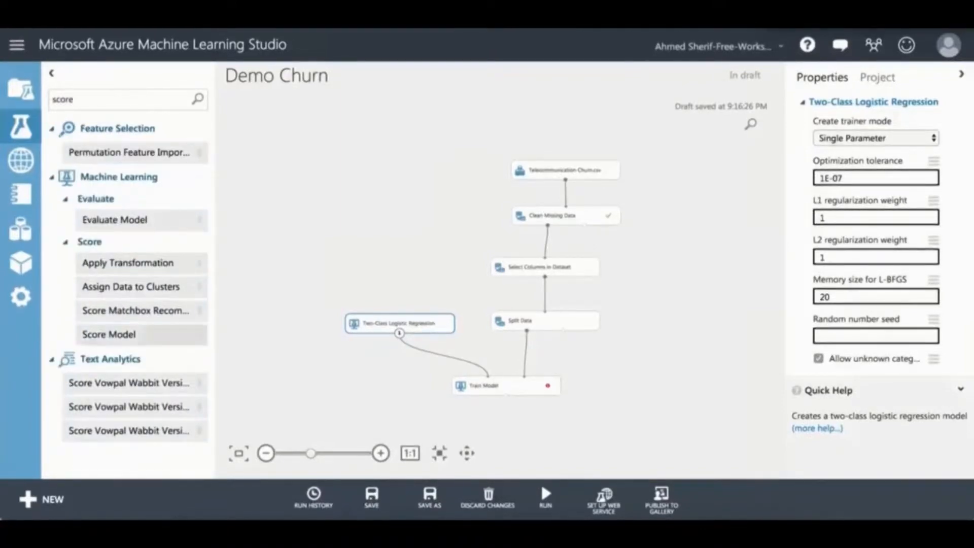
Step: Place Score Model and feed it Train Model's output and Split Data's second output
left_click_drag(109, 334, 583, 421)
left_click_drag(528, 386, 528, 367)
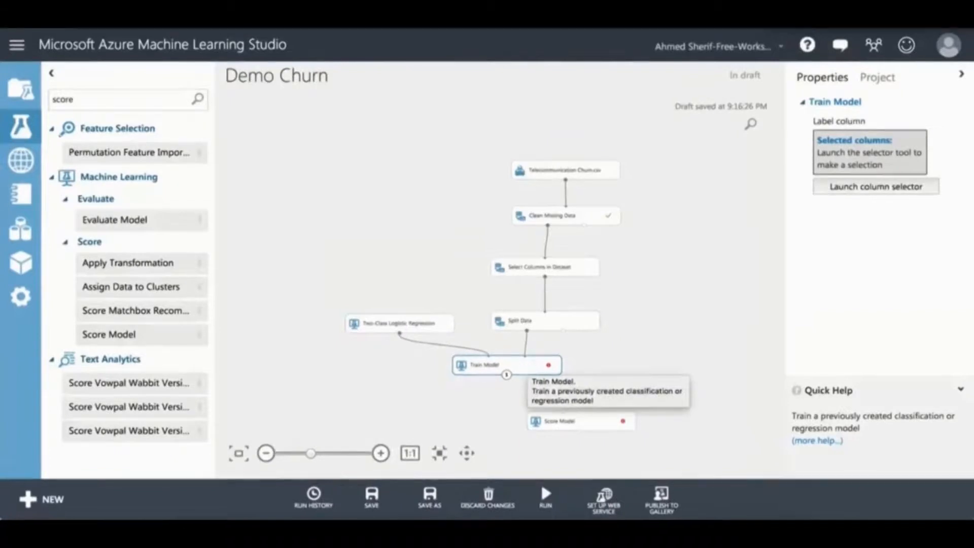
left_click_drag(507, 375, 563, 411)
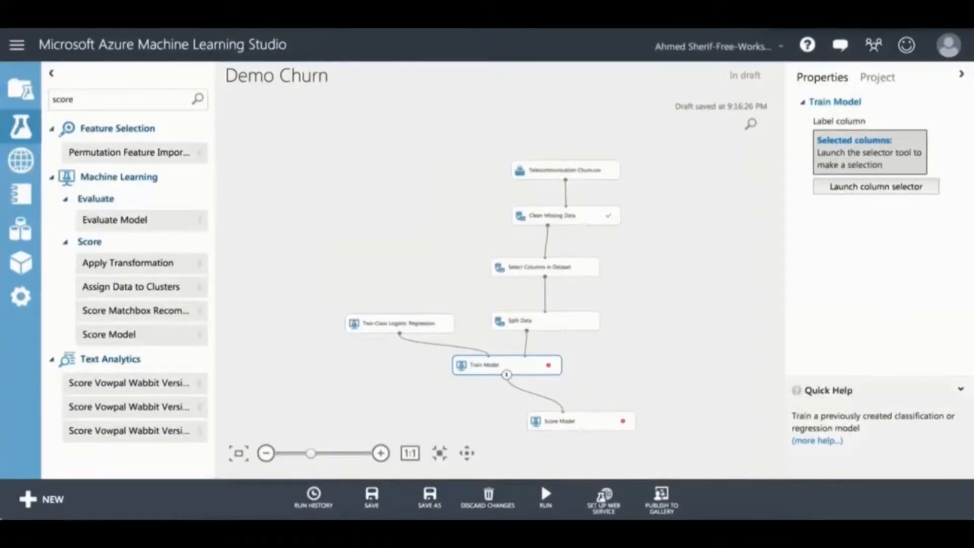
left_click_drag(563, 331, 574, 365)
left_click_drag(599, 411, 599, 411)
mouse_move(549, 365)
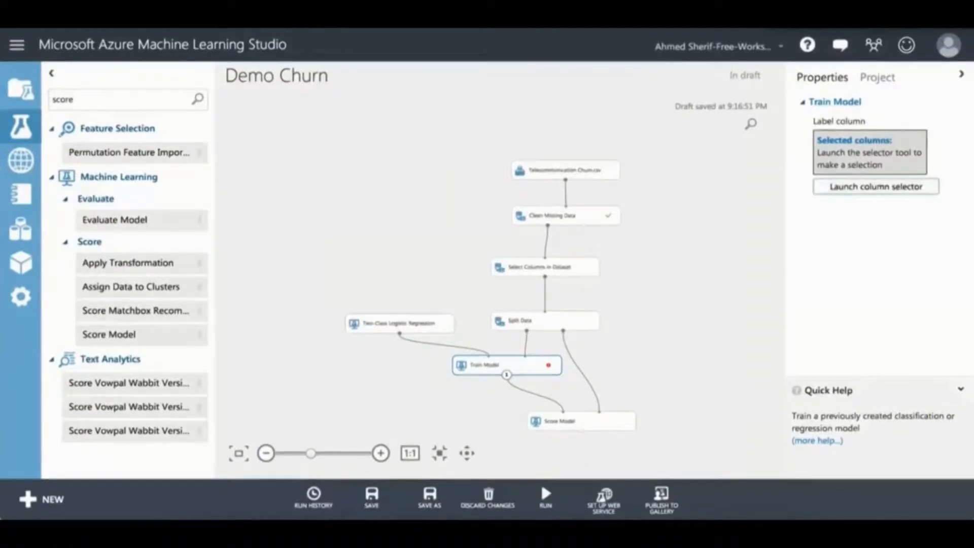
left_click(877, 186)
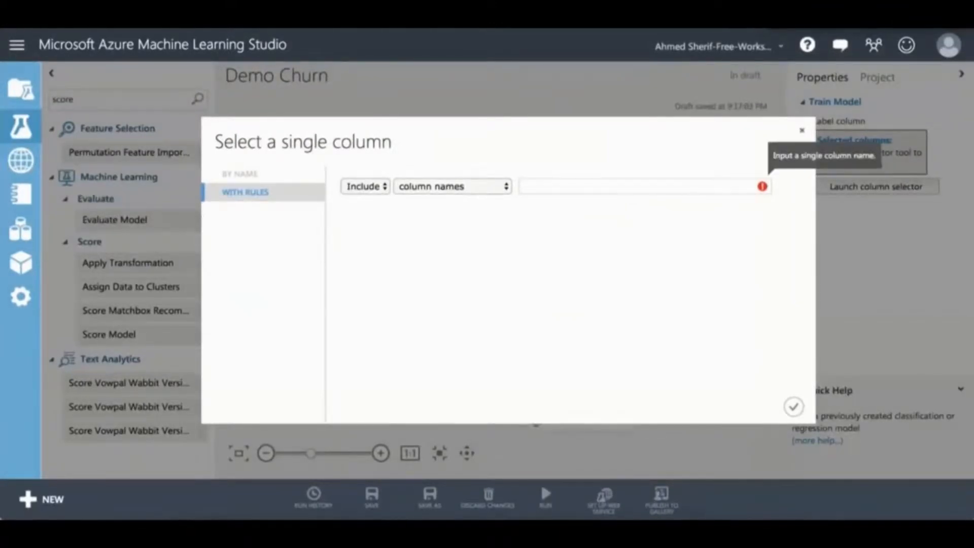
Step: Choose Churn as Train Model's label column, removing the duplicate entry, and confirm
type("chur")
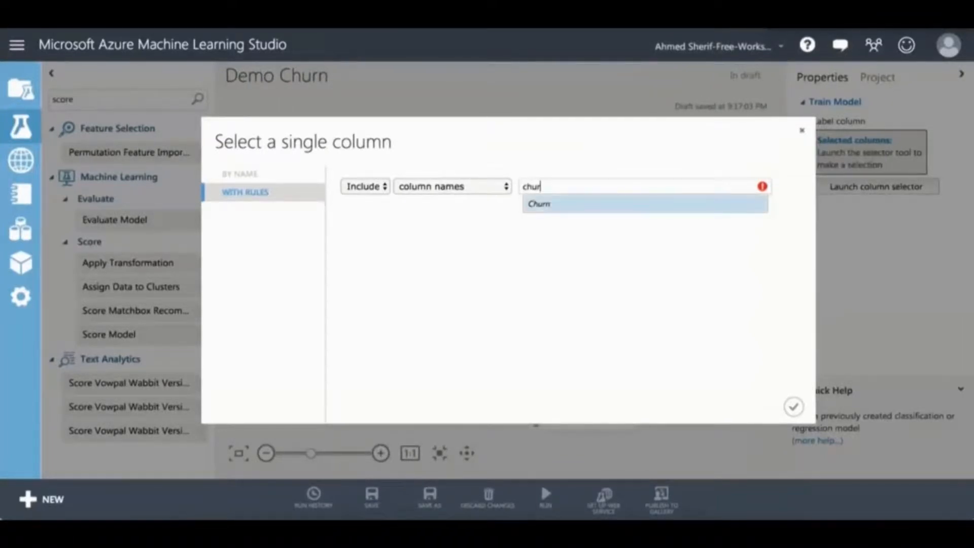
key("Return")
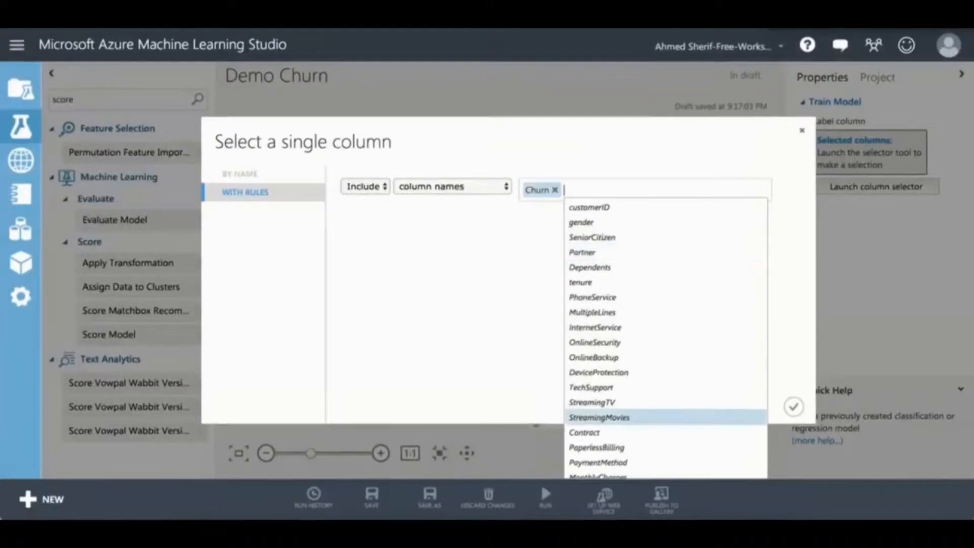
scroll(596, 409, "down", 1)
left_click(580, 469)
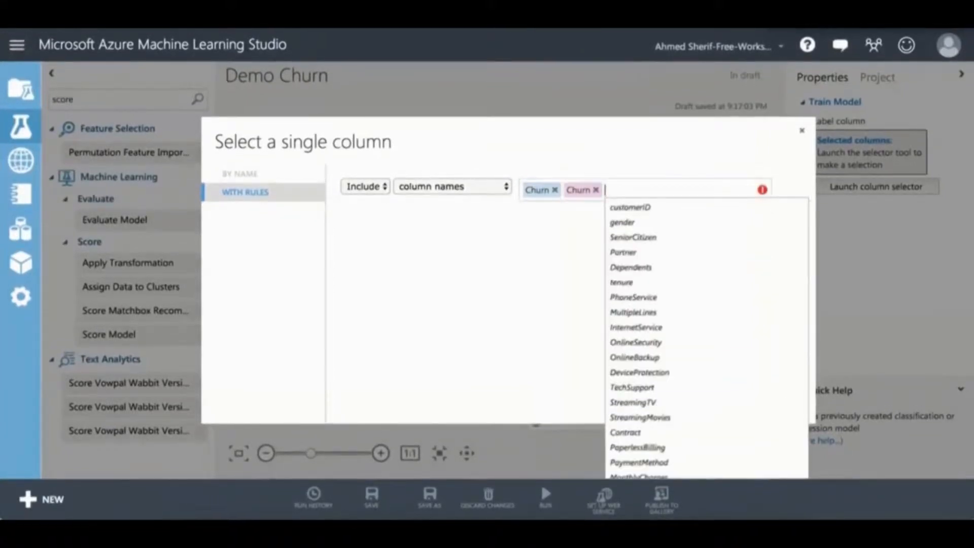
key("BackSpace")
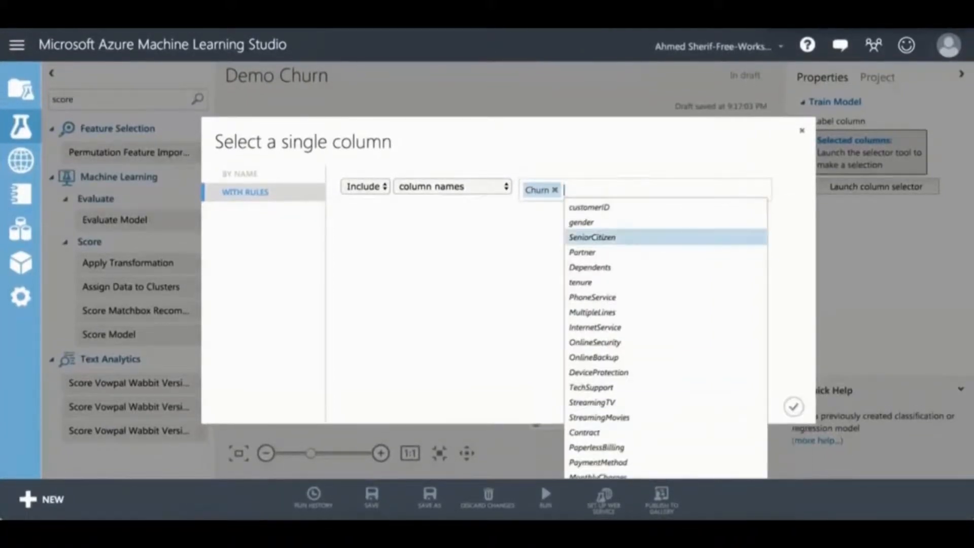
left_click(795, 407)
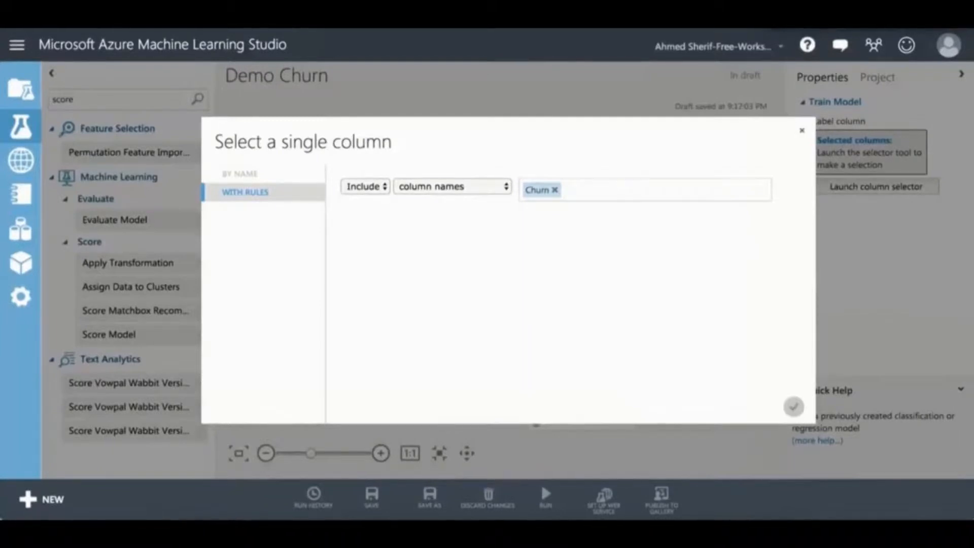
left_click(794, 407)
Step: Place Evaluate Model below Score Model and connect Score Model's output to its left input
scroll(636, 306, "down", 3)
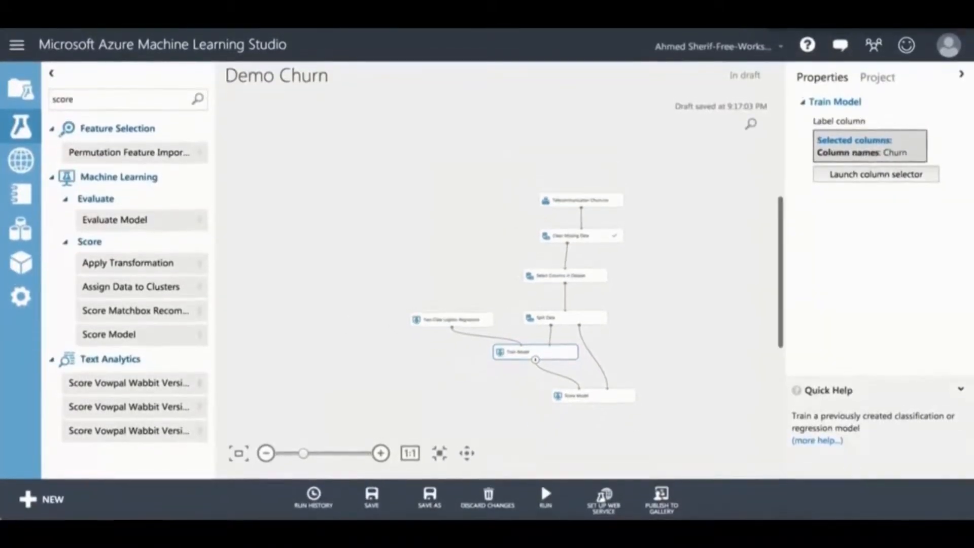
scroll(522, 285, "down", 3)
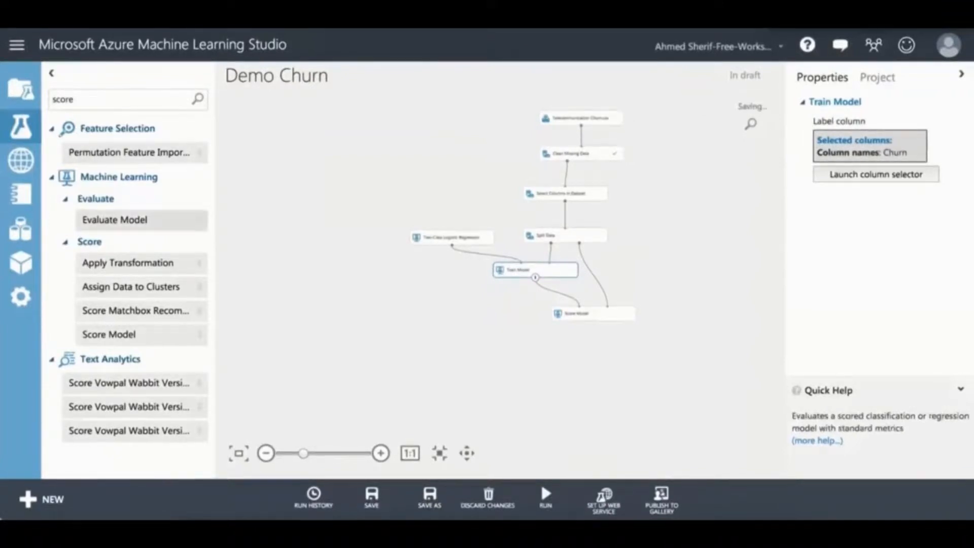
left_click_drag(115, 220, 600, 367)
left_click(601, 367)
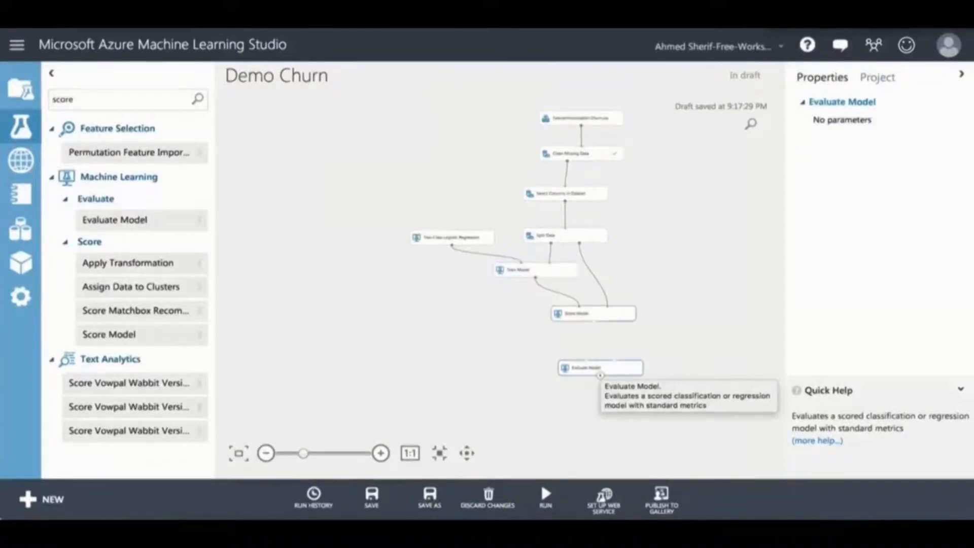
left_click_drag(593, 343, 587, 360)
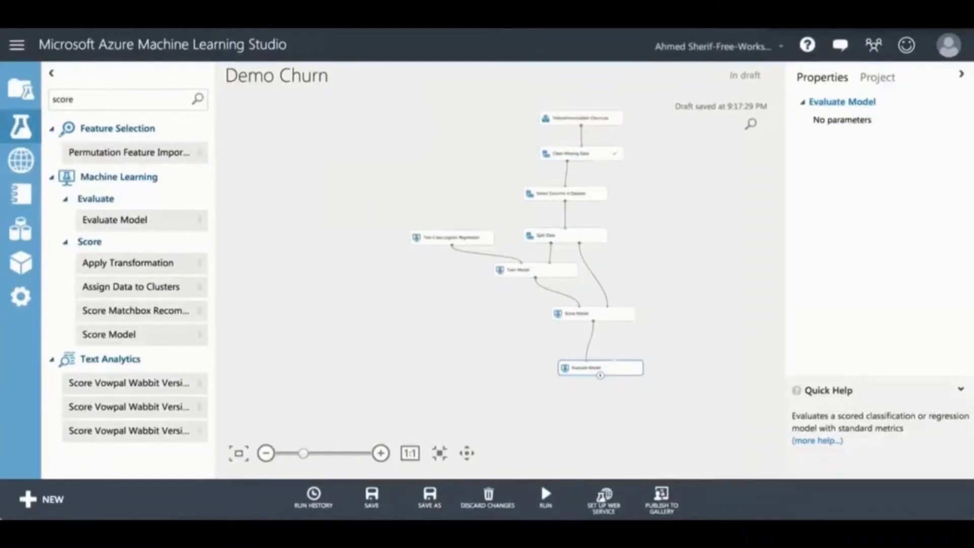
Step: Run the entire Demo Churn experiment until every module finishes
left_click(546, 497)
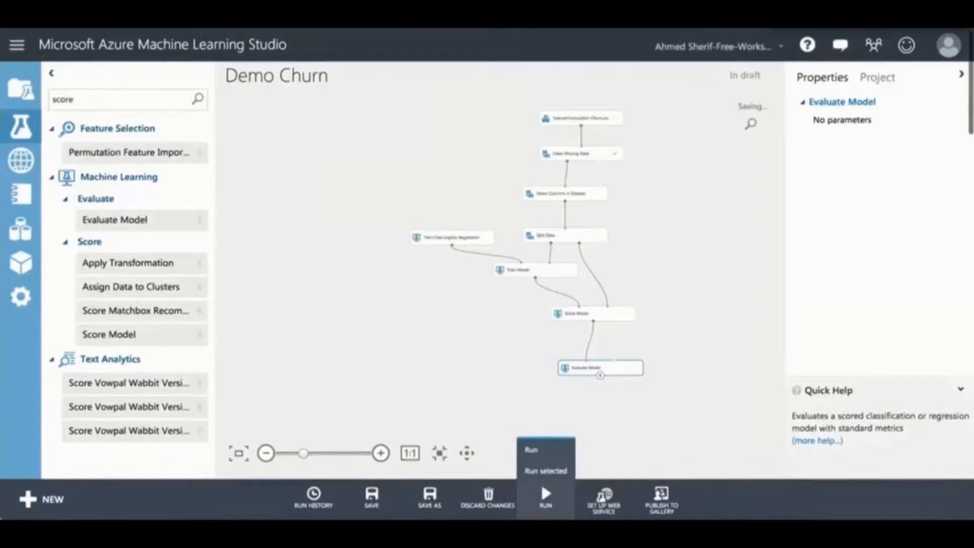
left_click(532, 450)
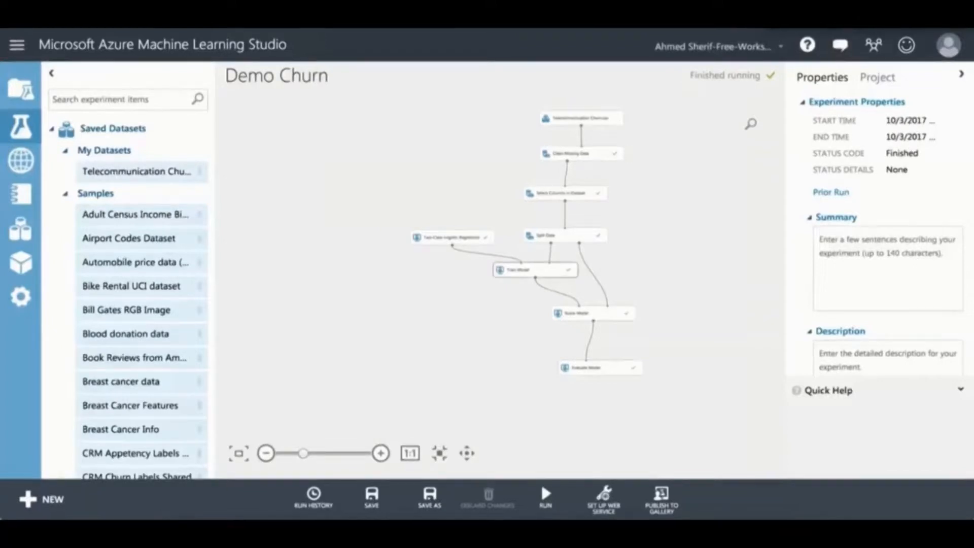
Step: Select Train Model and look over its run details
left_click(535, 272)
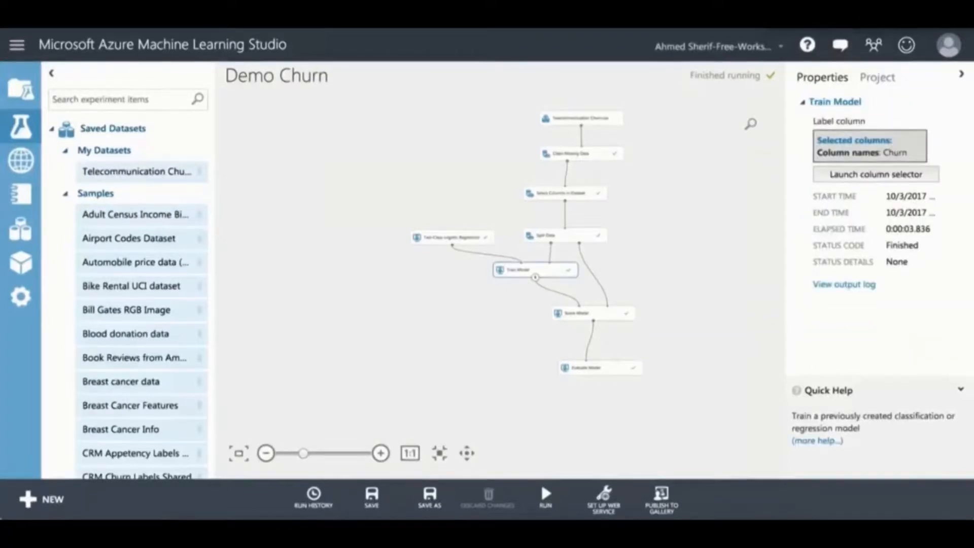
scroll(519, 270, "up", 3)
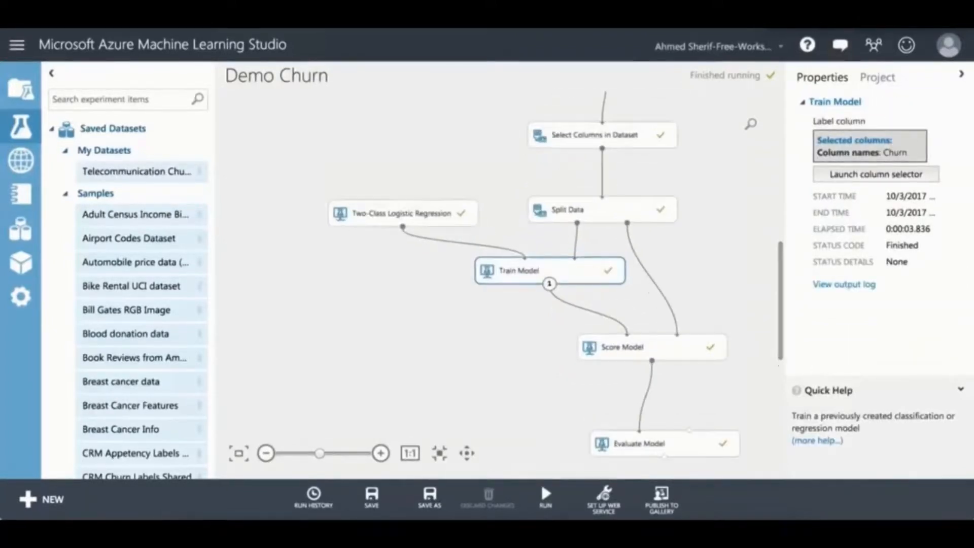
scroll(519, 270, "down", 1)
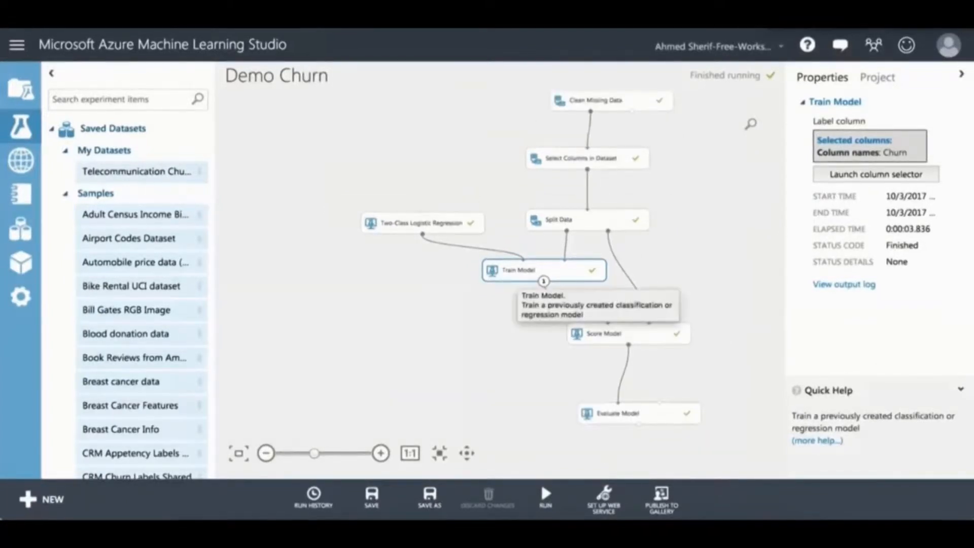
Step: Visualize the trained logistic regression model, review feature weights led by tenure at -2.6063, then close it
right_click(519, 274)
mouse_move(578, 381)
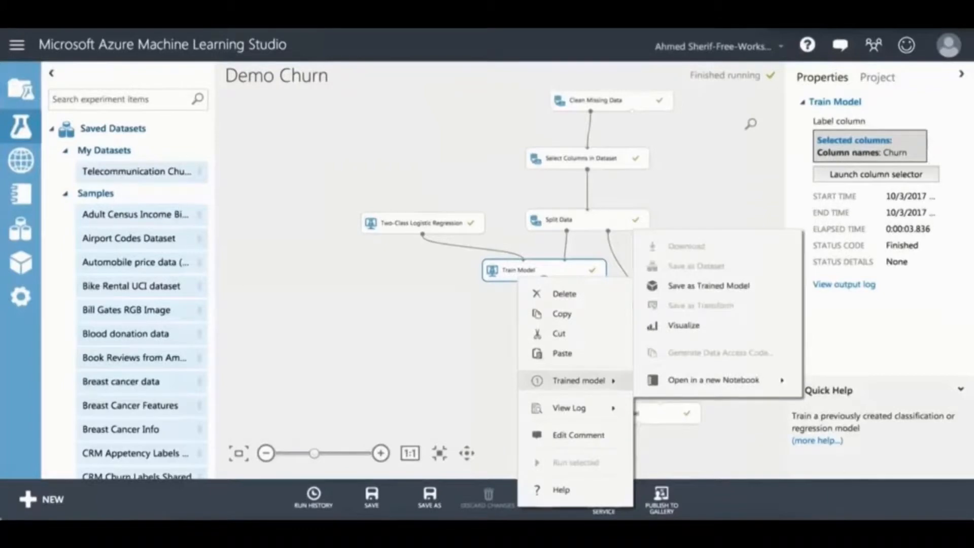
left_click(683, 325)
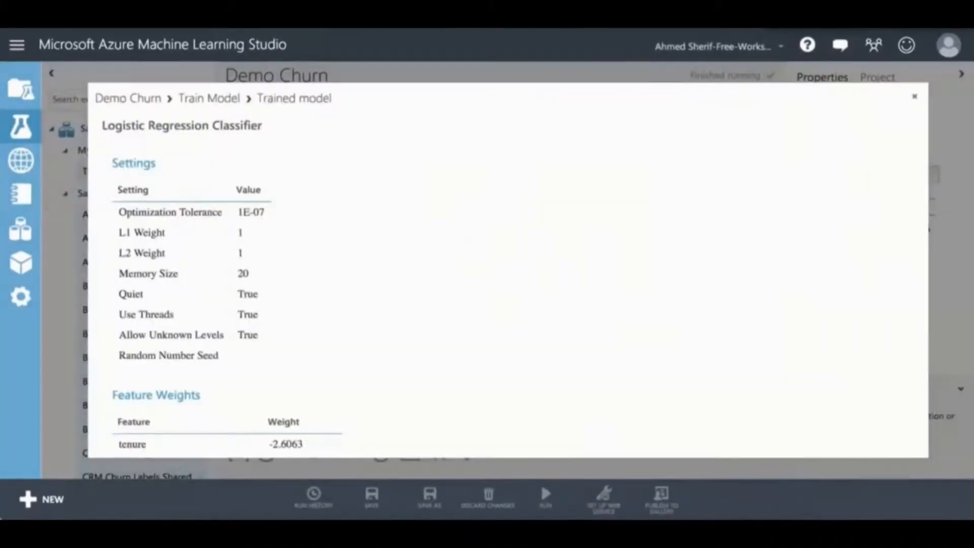
scroll(508, 284, "down", 3)
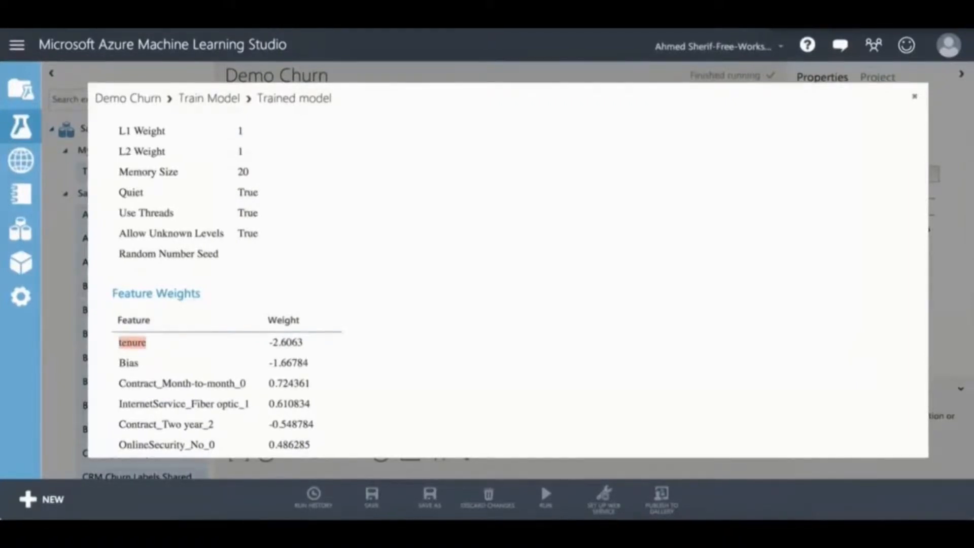
scroll(507, 284, "down", 5)
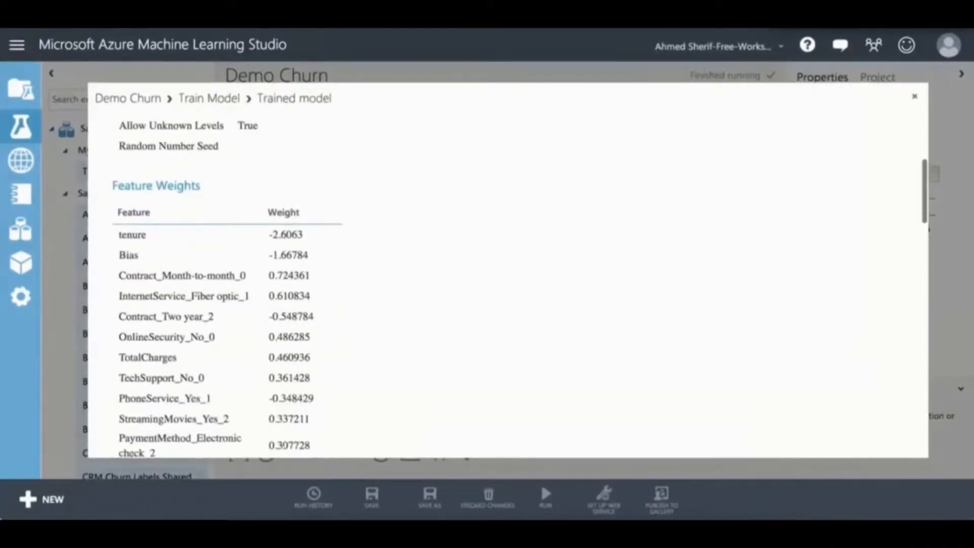
scroll(297, 345, "down", 3)
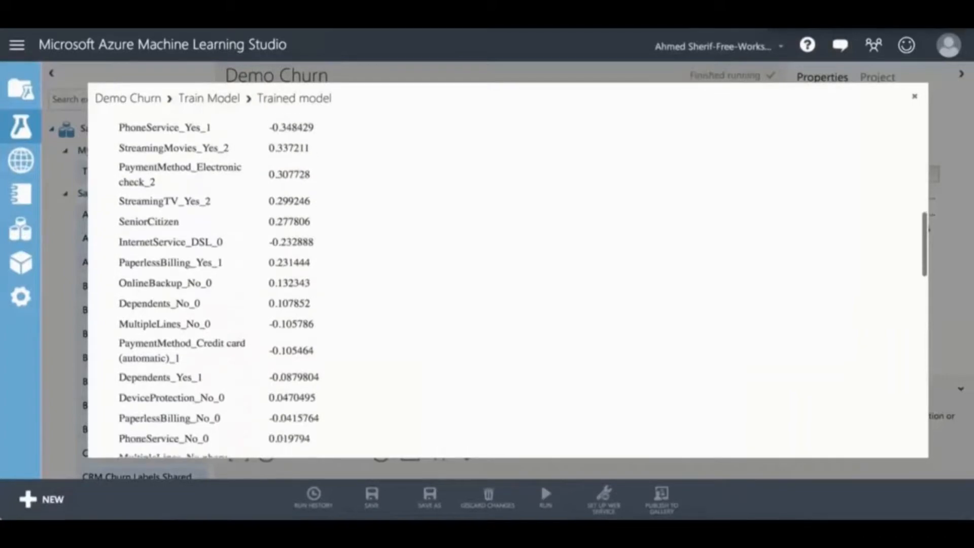
right_click(297, 345)
key("Escape")
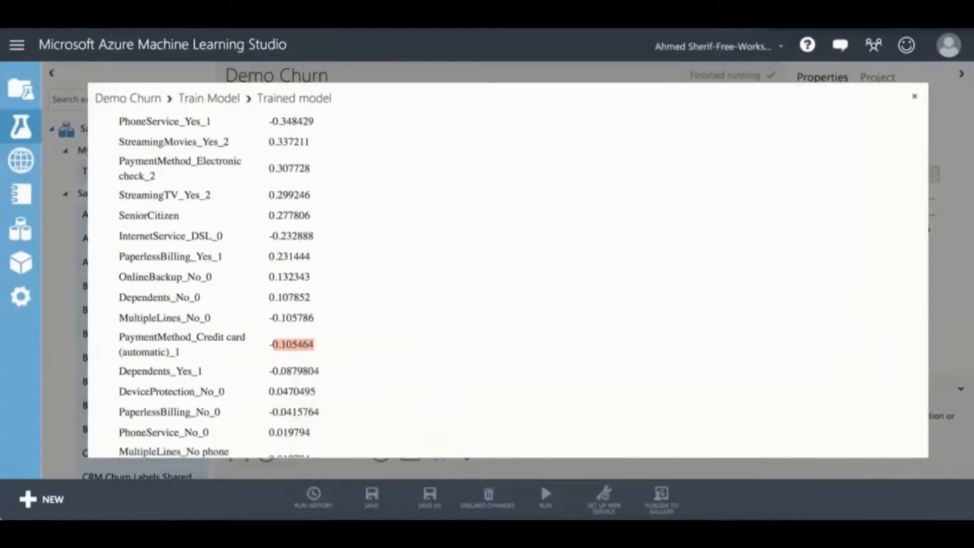
left_click(915, 96)
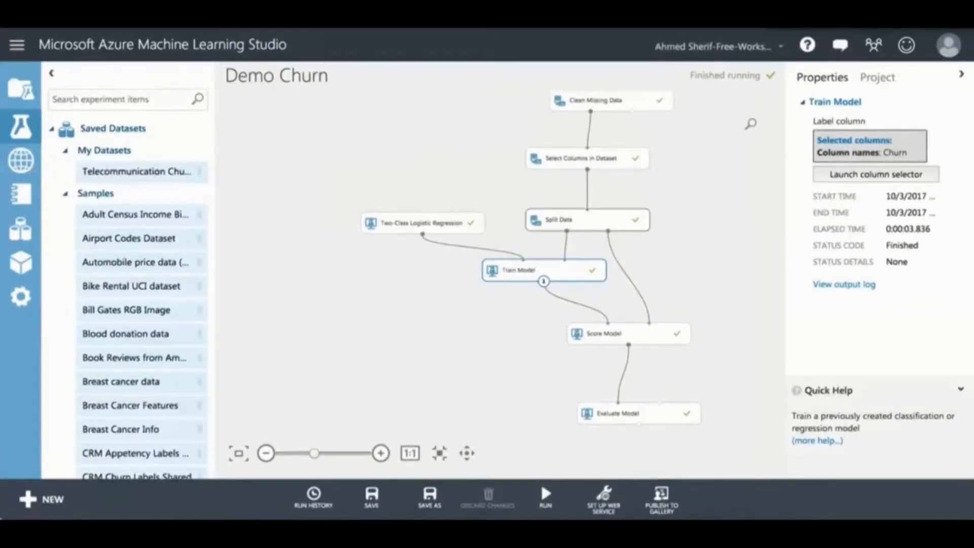
left_click(583, 222)
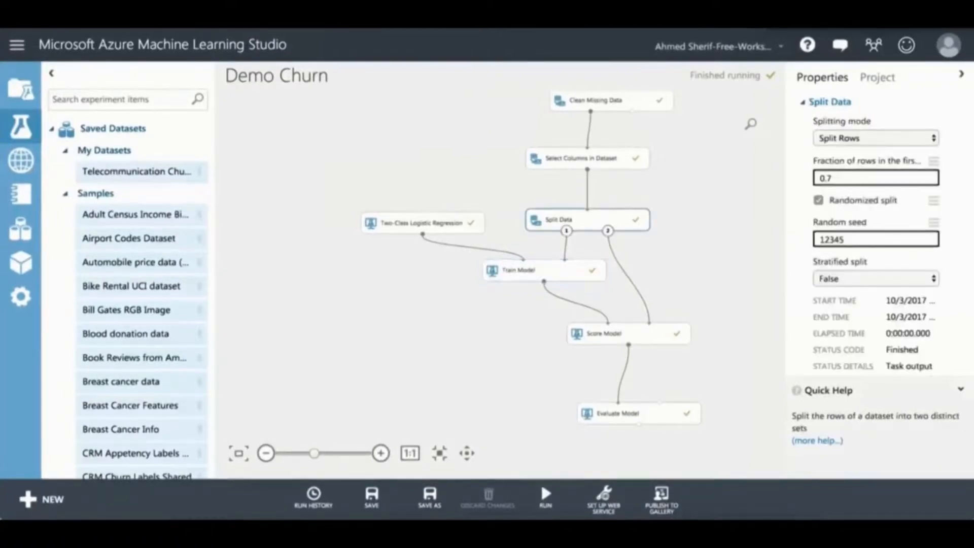
right_click(567, 231)
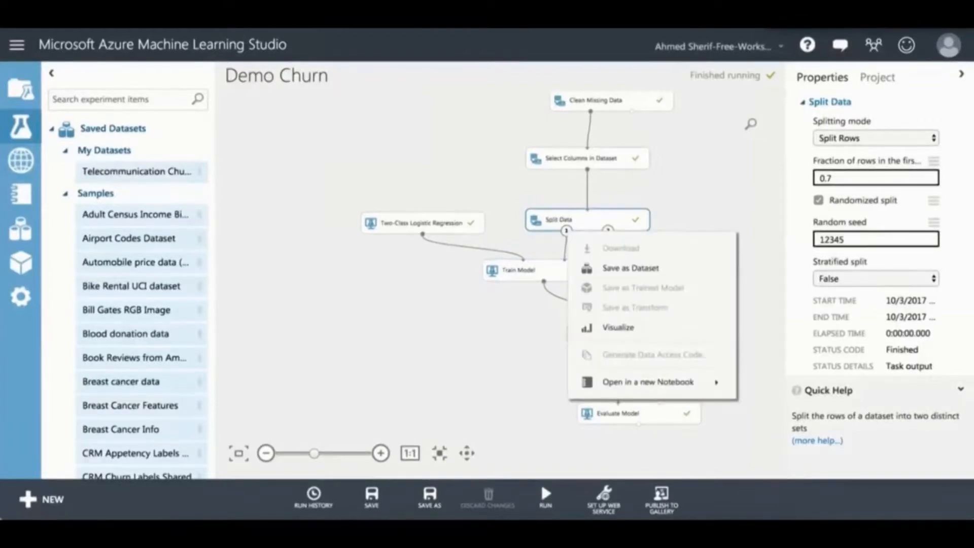
left_click(618, 327)
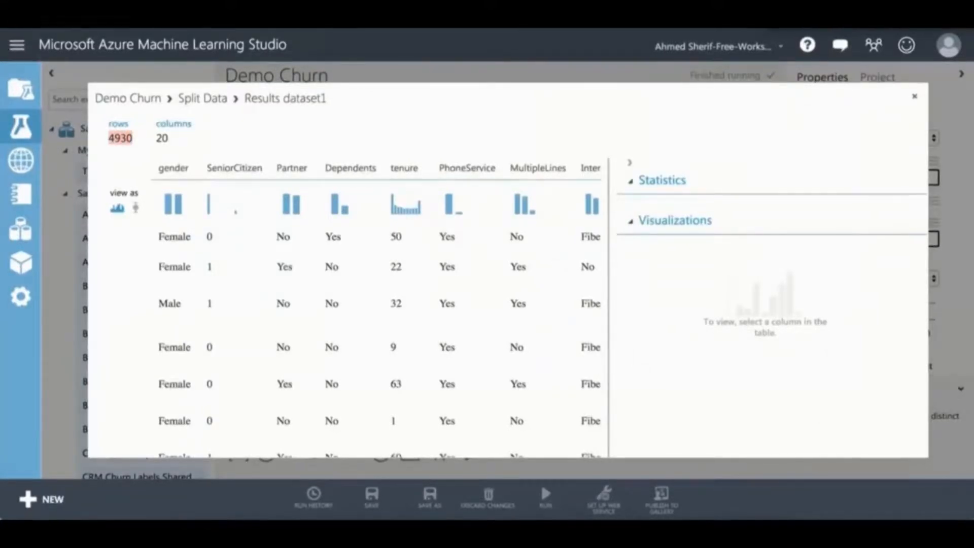
key("Escape")
left_click(608, 231)
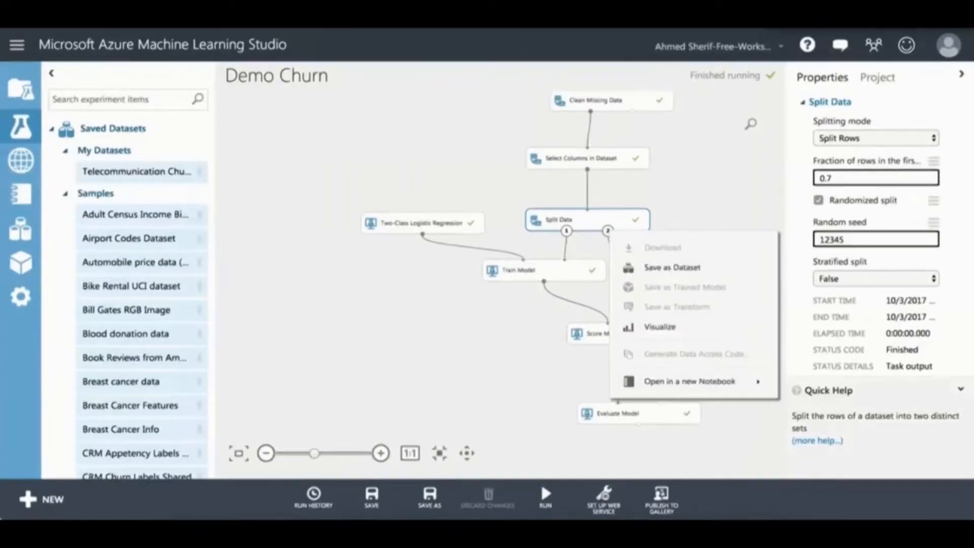
left_click(659, 327)
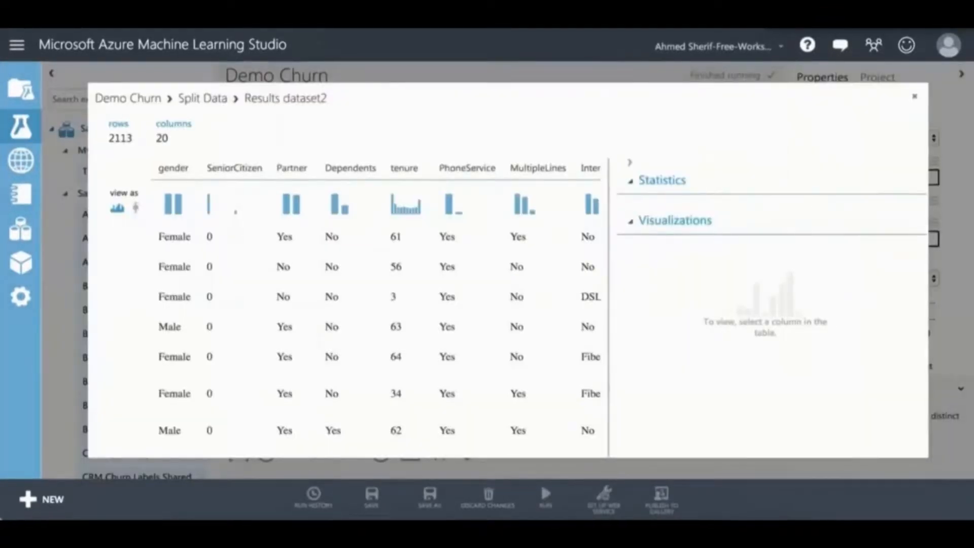
left_click_drag(154, 139, 121, 138)
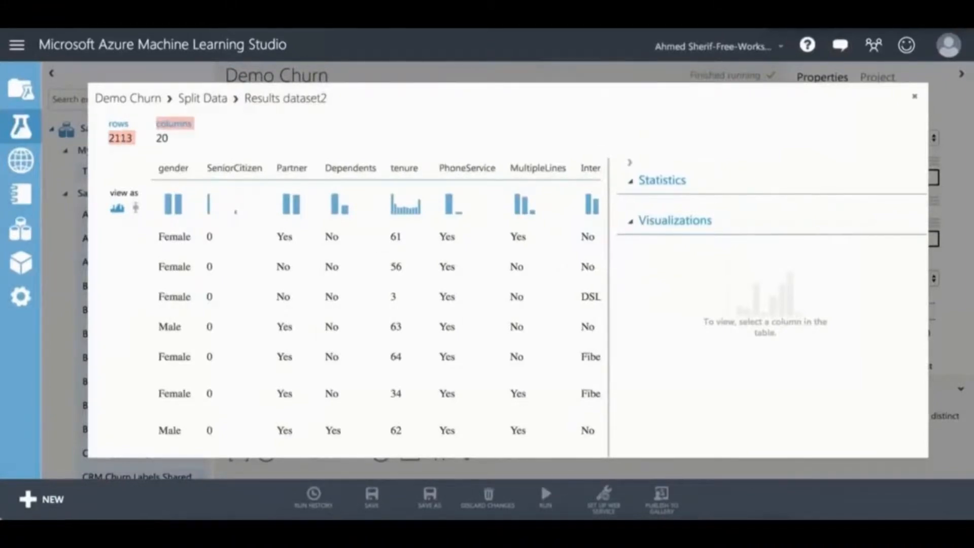
left_click(122, 138)
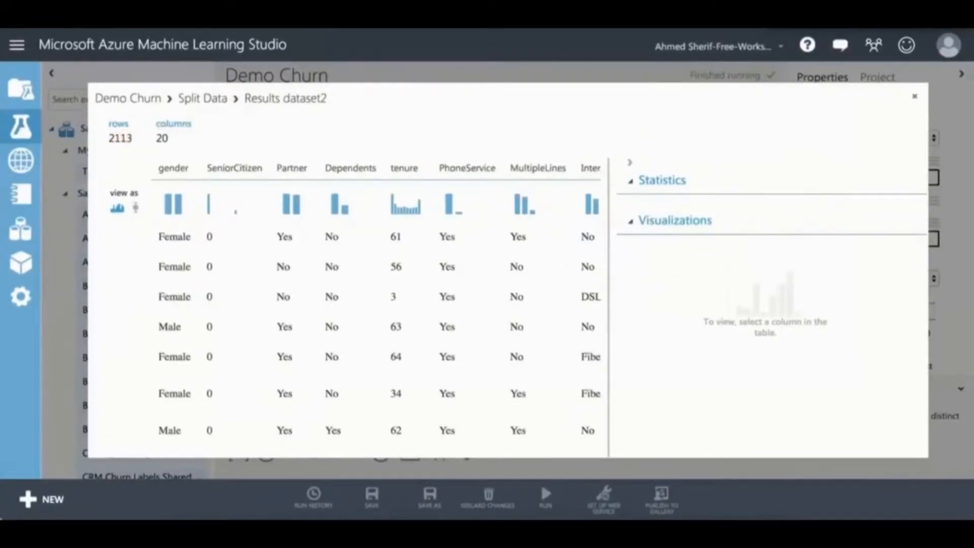
left_click(915, 97)
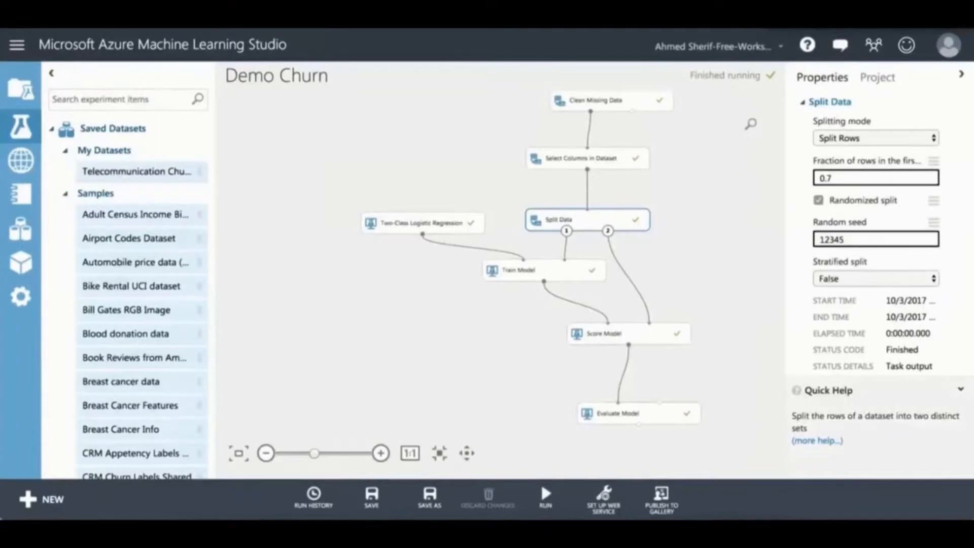
left_click(629, 334)
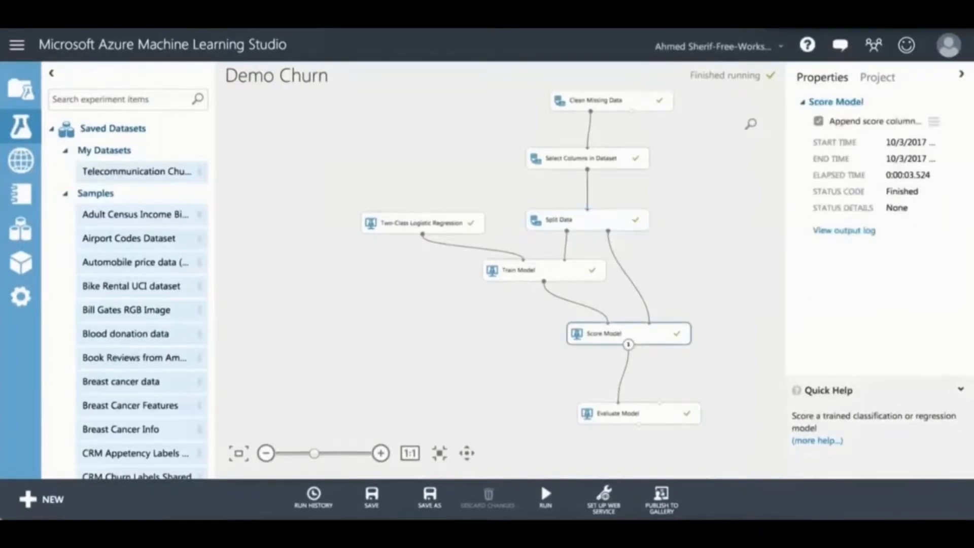
right_click(611, 334)
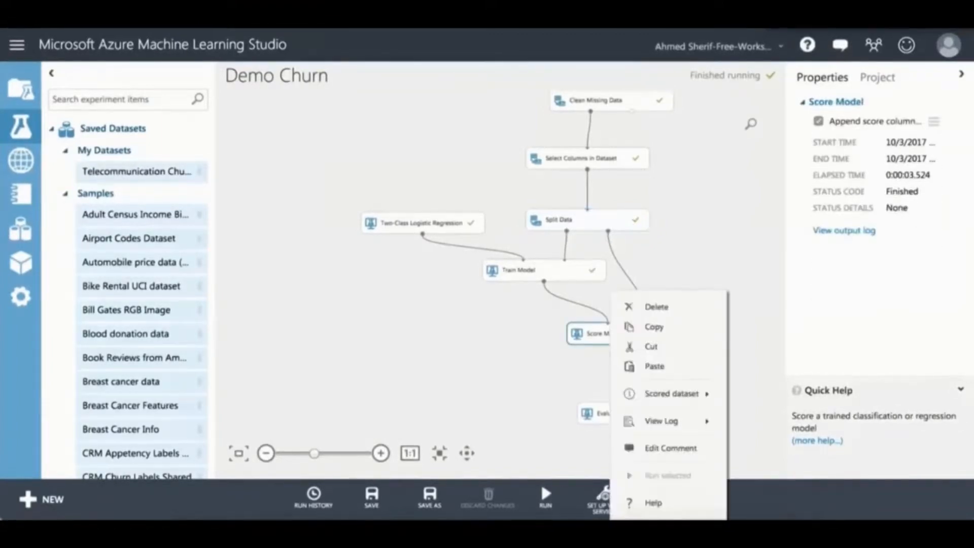
mouse_move(671, 394)
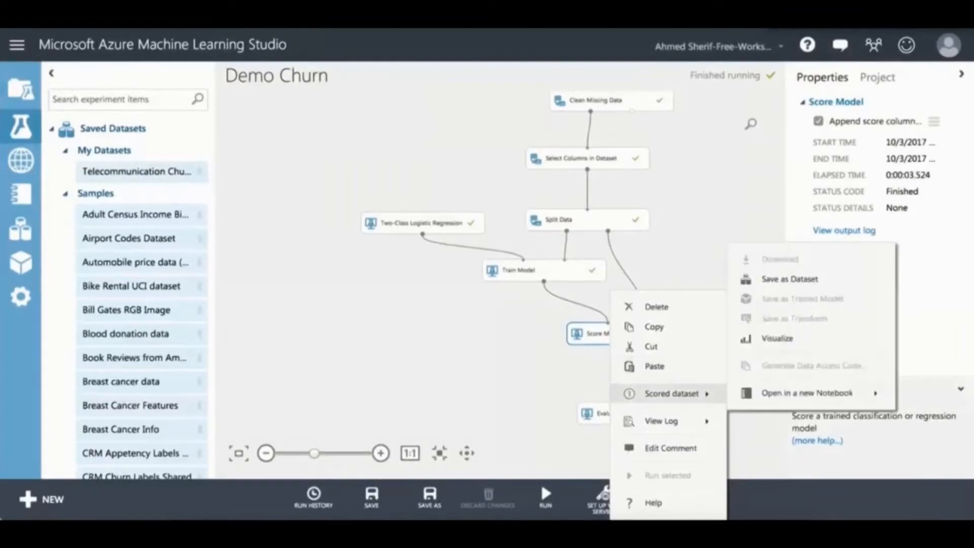
left_click(777, 338)
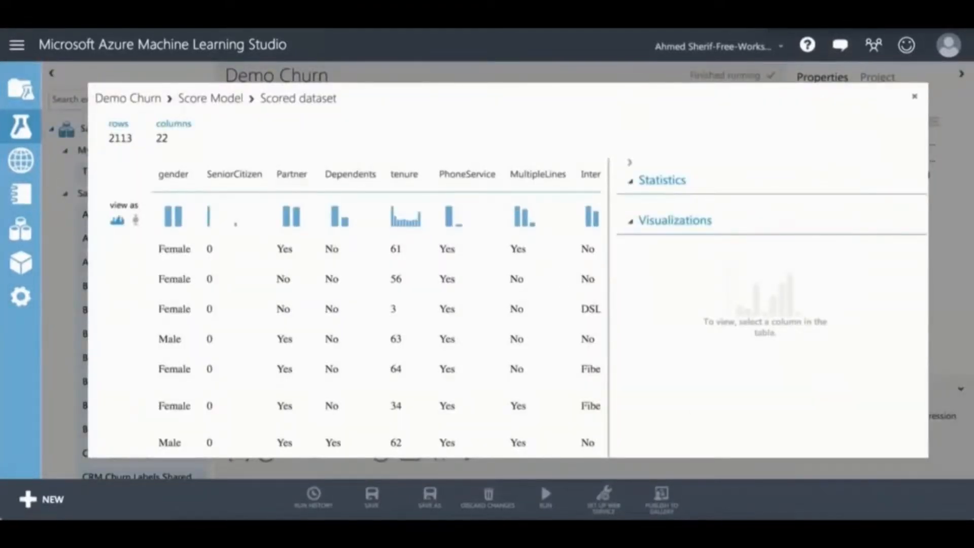
scroll(350, 314, "right", 20)
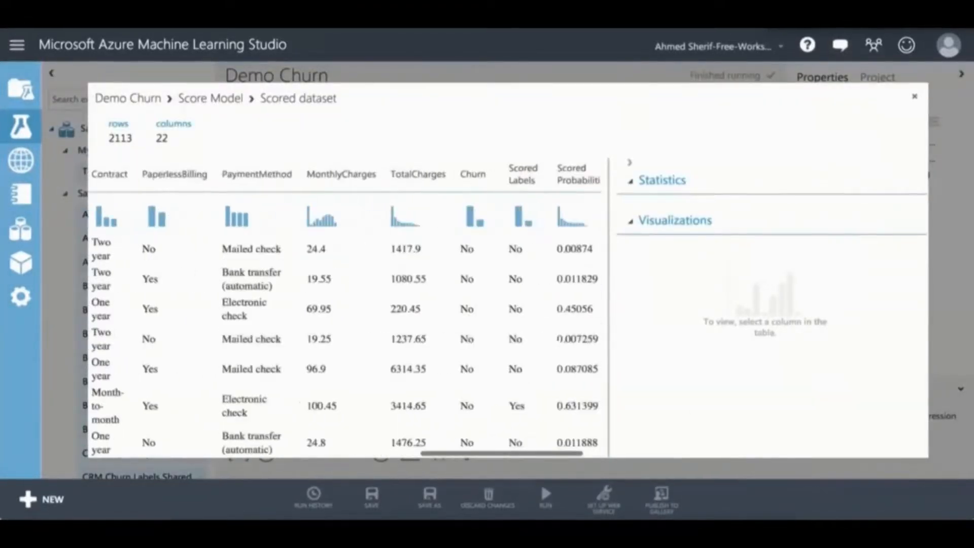
scroll(350, 315, "right", 2)
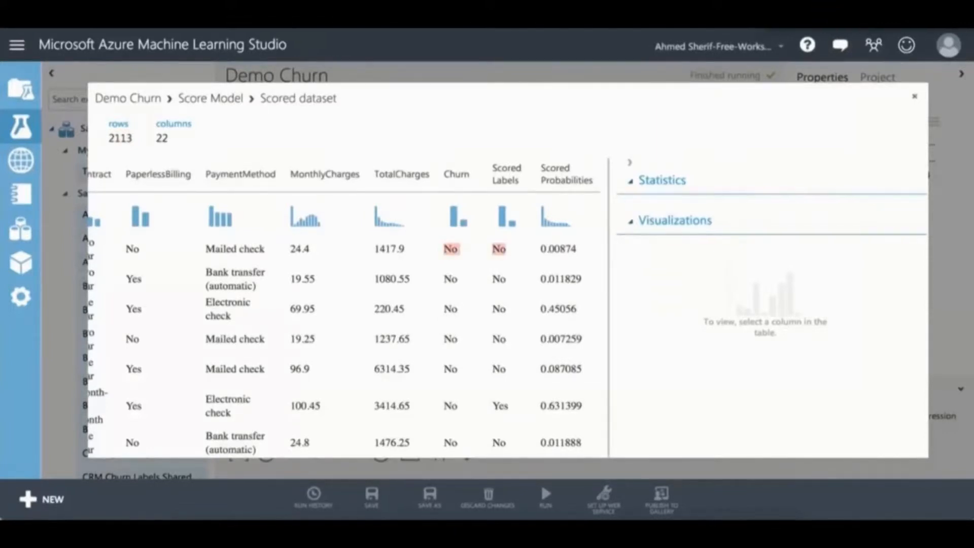
scroll(345, 305, "down", 1)
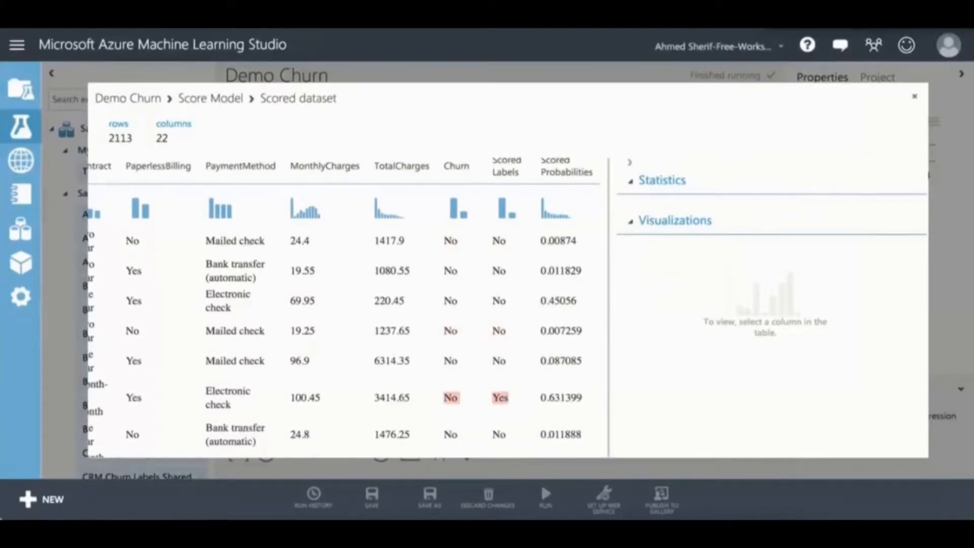
left_click(507, 171)
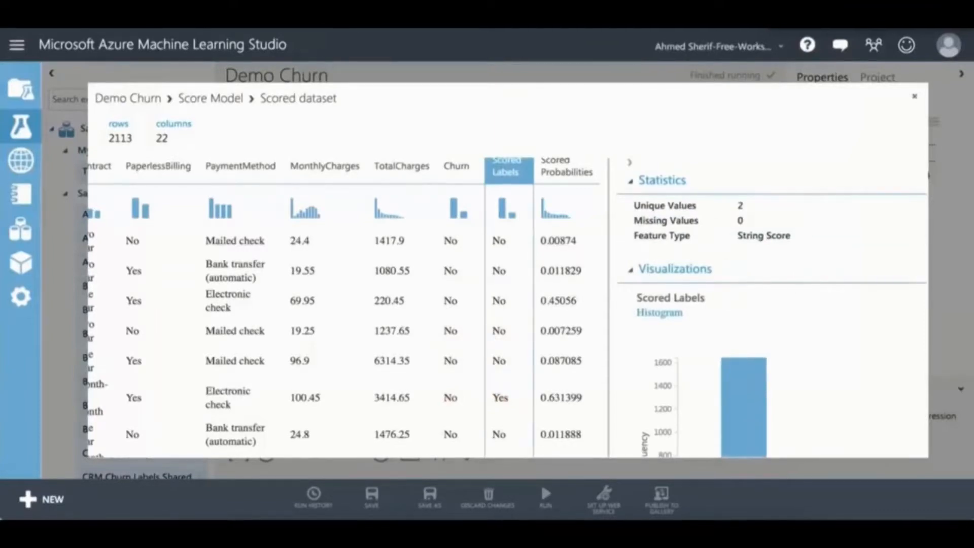
left_click(915, 97)
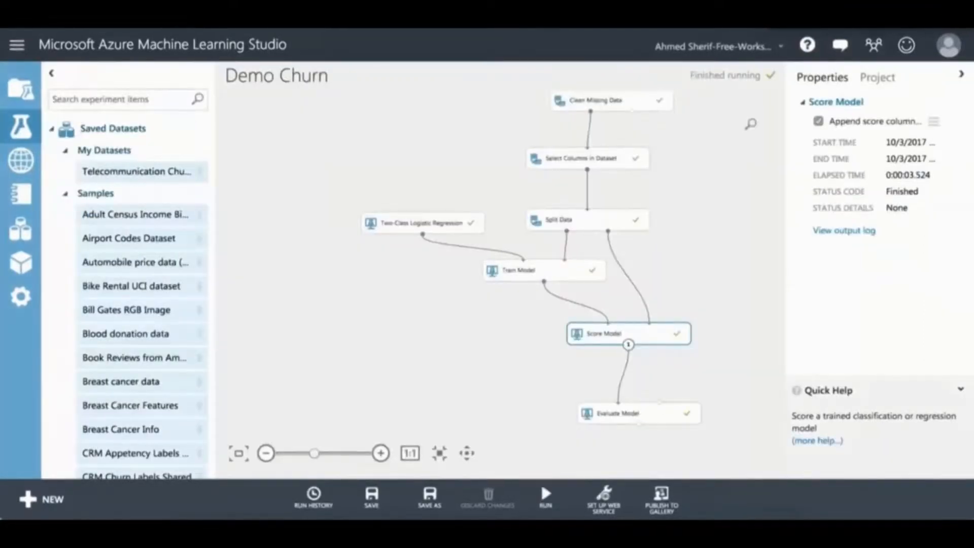
left_click(639, 413)
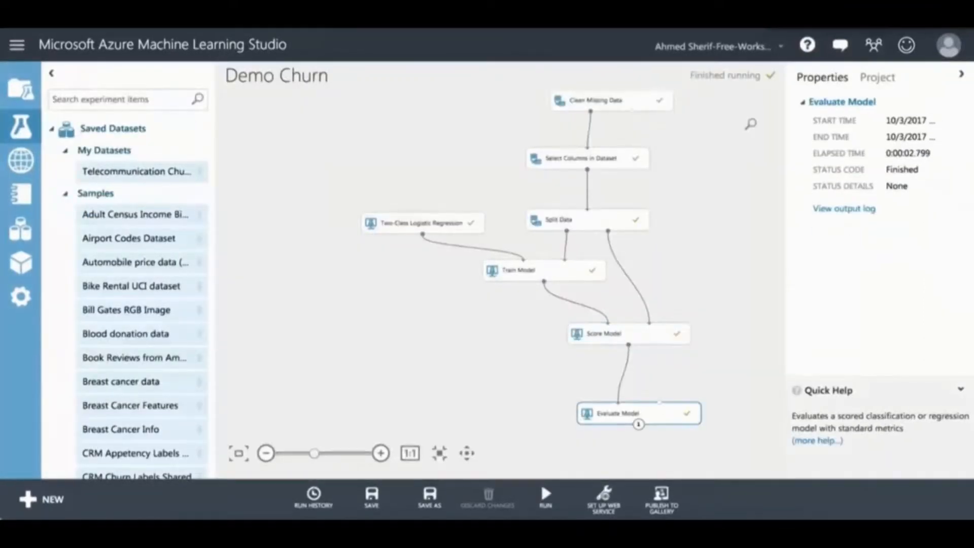
right_click(614, 414)
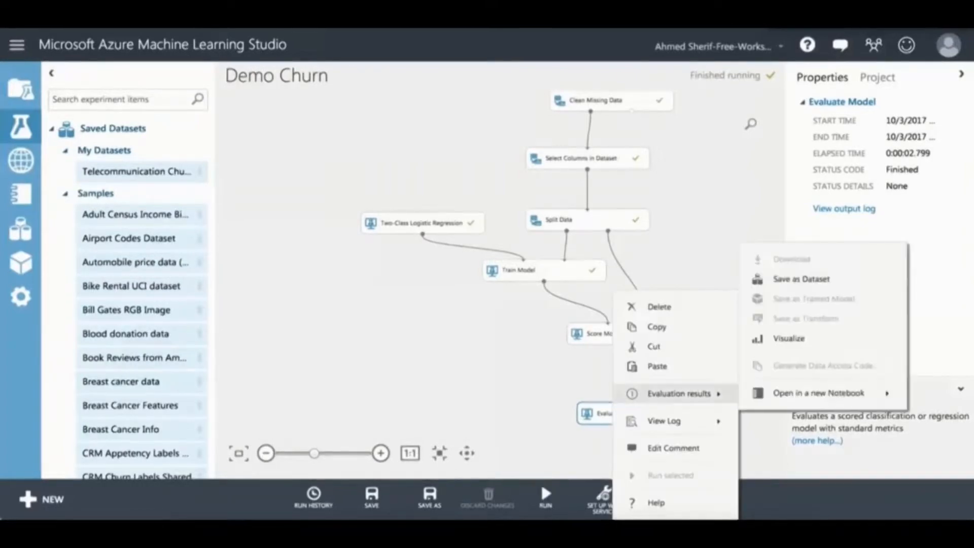
mouse_move(680, 394)
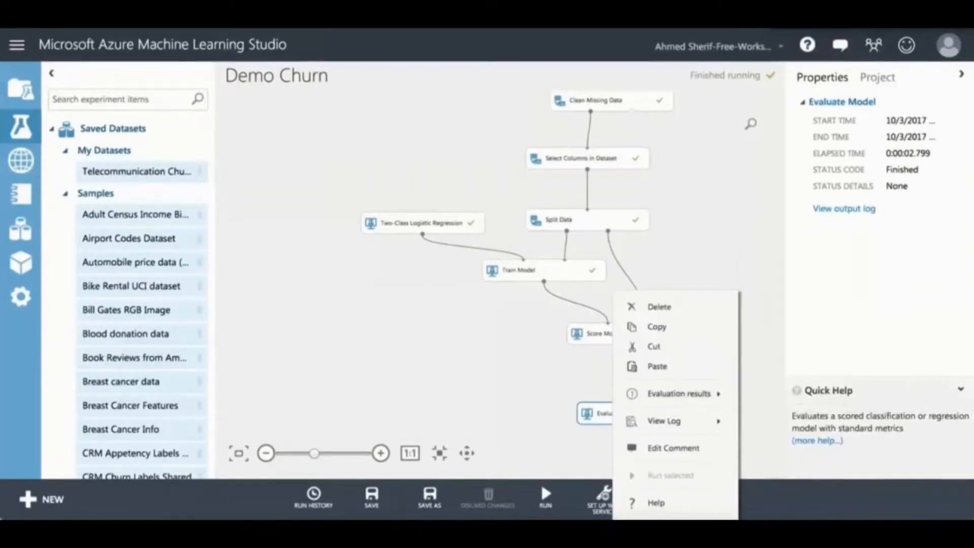
mouse_move(670, 421)
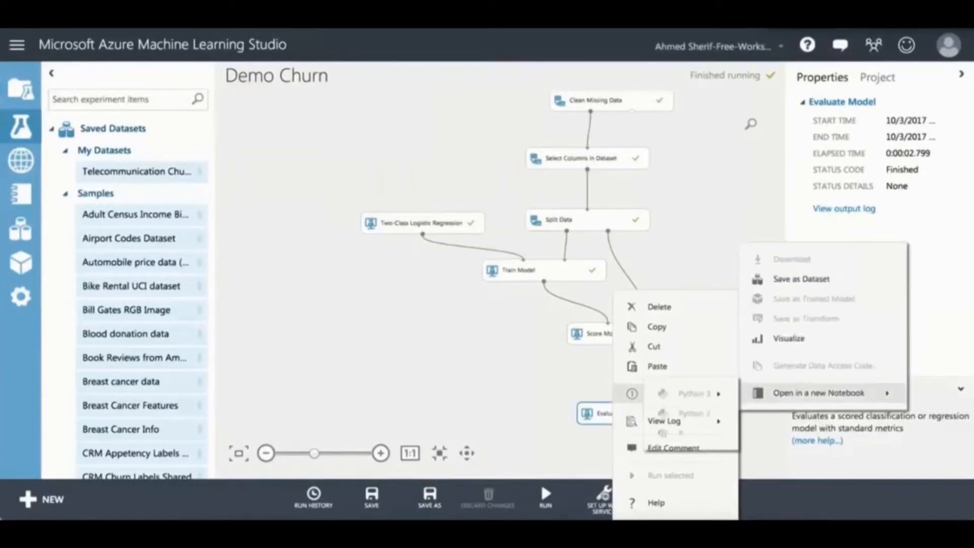
left_click(789, 338)
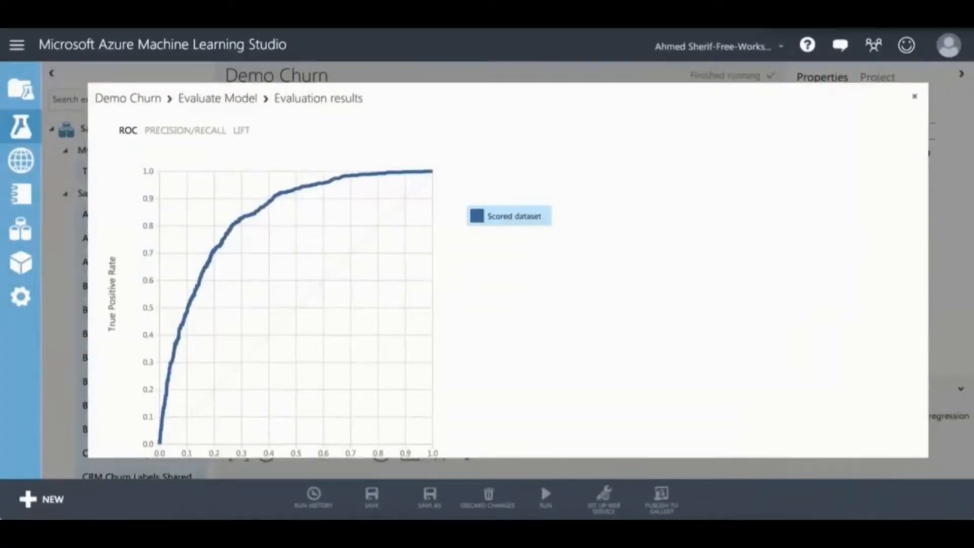
scroll(508, 269, "down", 3)
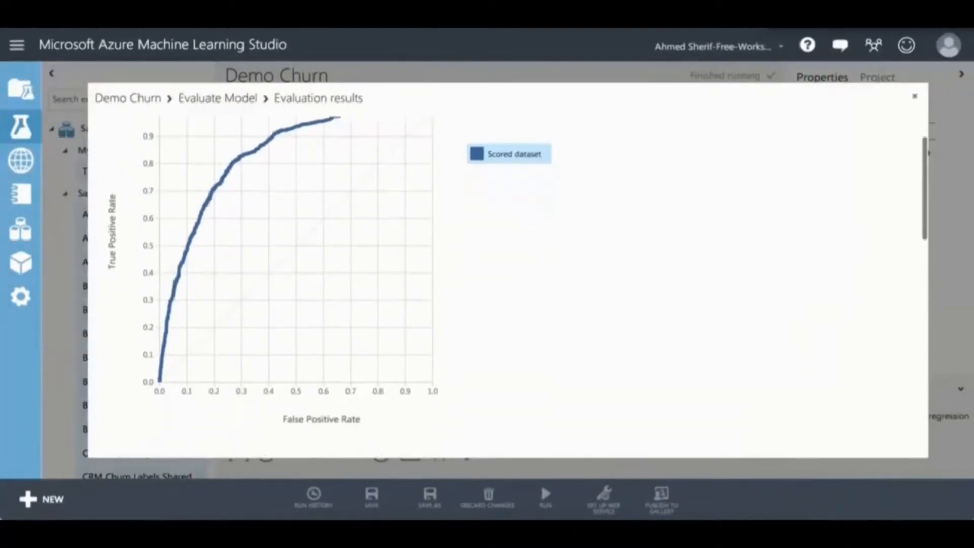
scroll(508, 269, "down", 1)
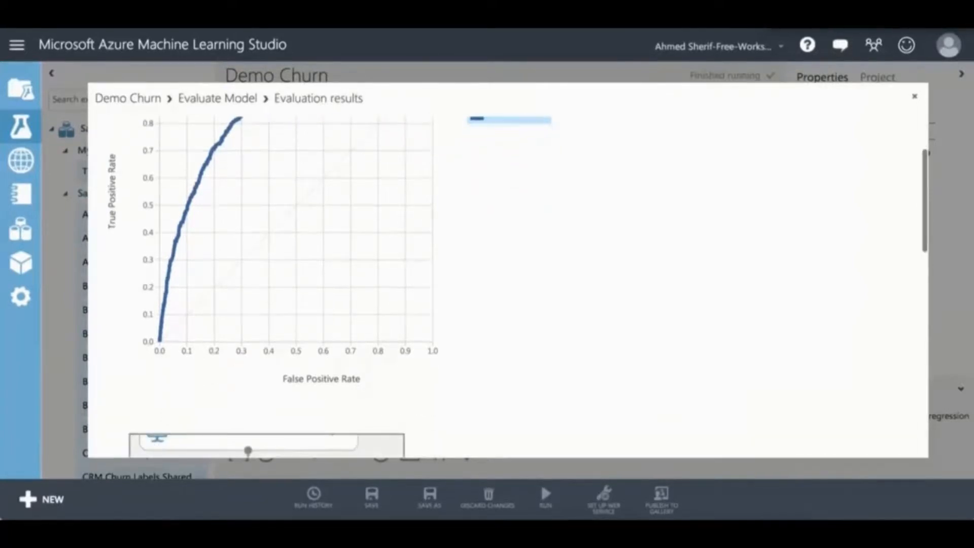
scroll(507, 269, "down", 3)
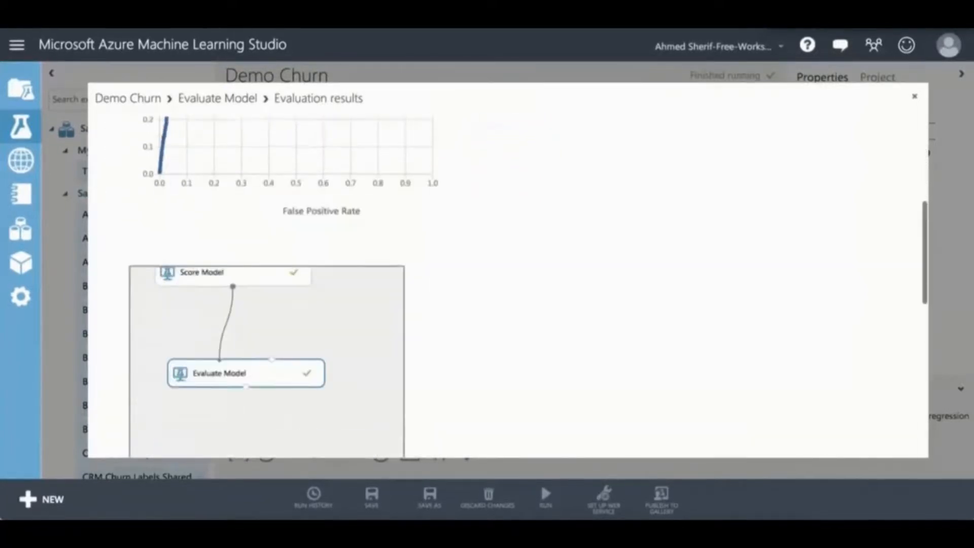
scroll(508, 269, "down", 7)
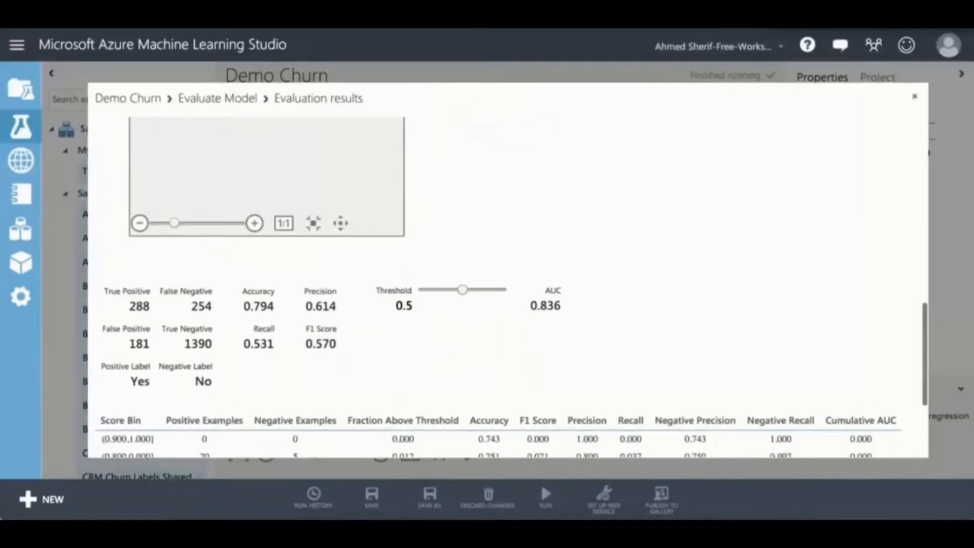
scroll(507, 269, "down", 1)
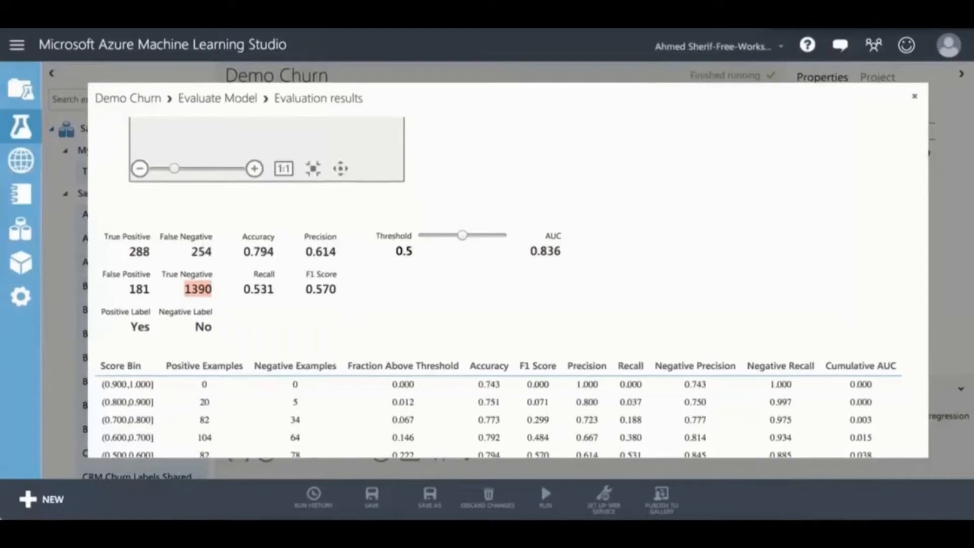
scroll(507, 284, "up", 3)
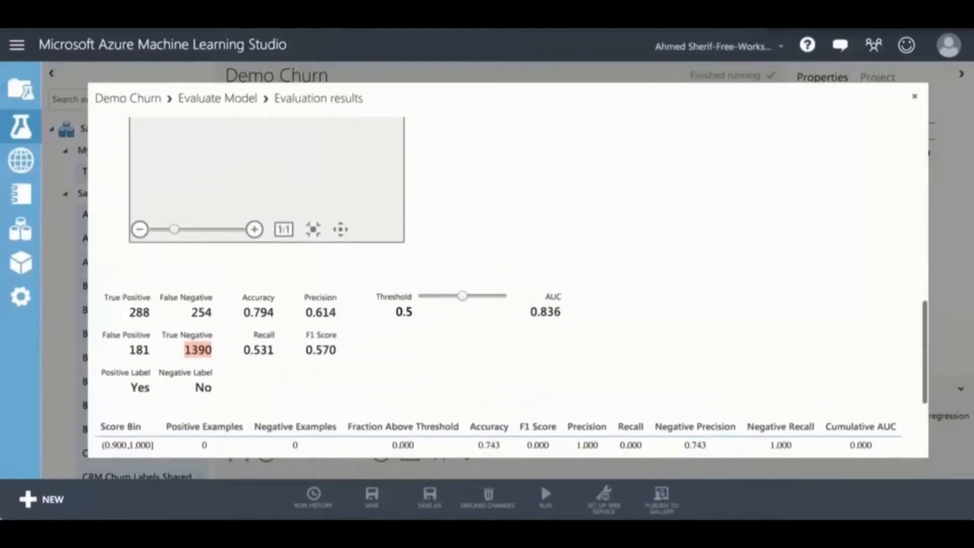
scroll(507, 284, "up", 5)
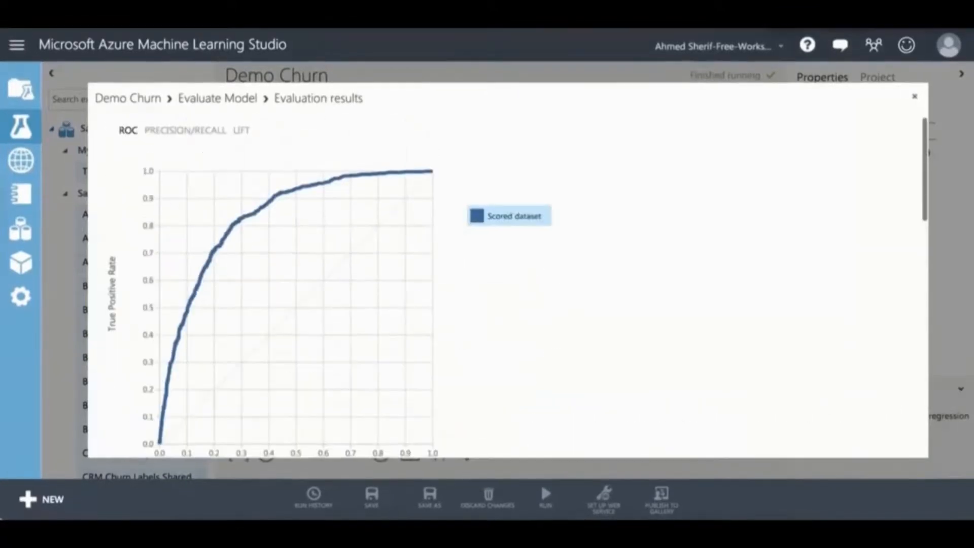
Step: View the PRECISION/RECALL and LIFT charts, then close the Evaluation results window
left_click(186, 130)
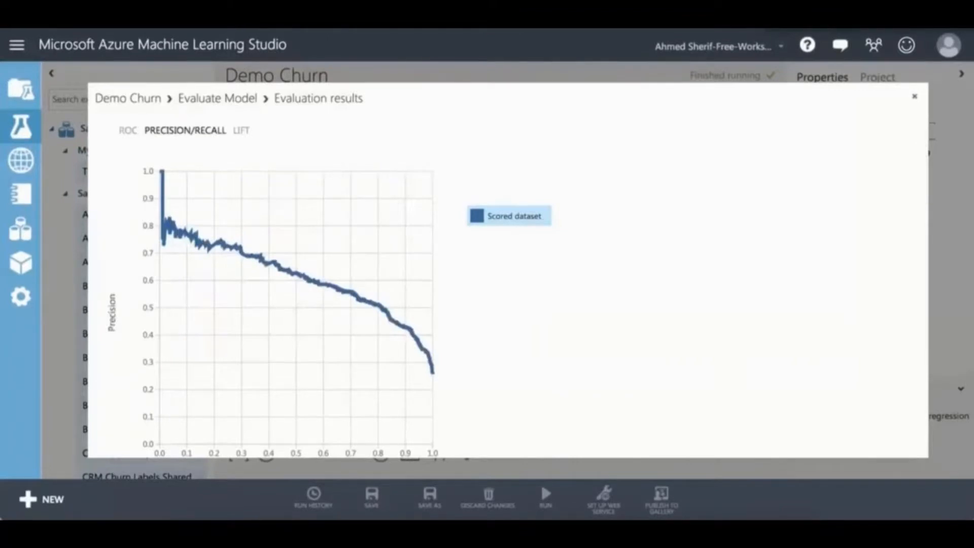
scroll(507, 284, "down", 1)
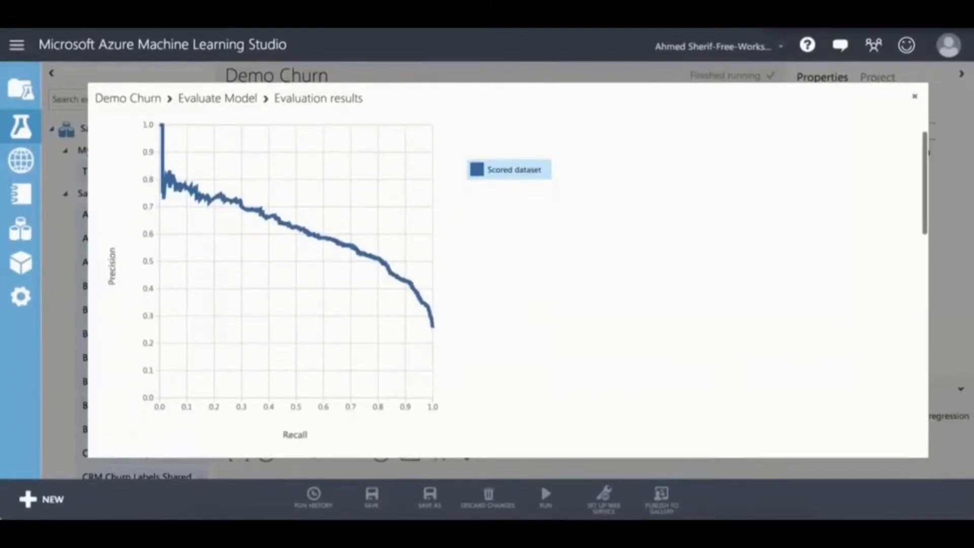
scroll(507, 284, "up", 1)
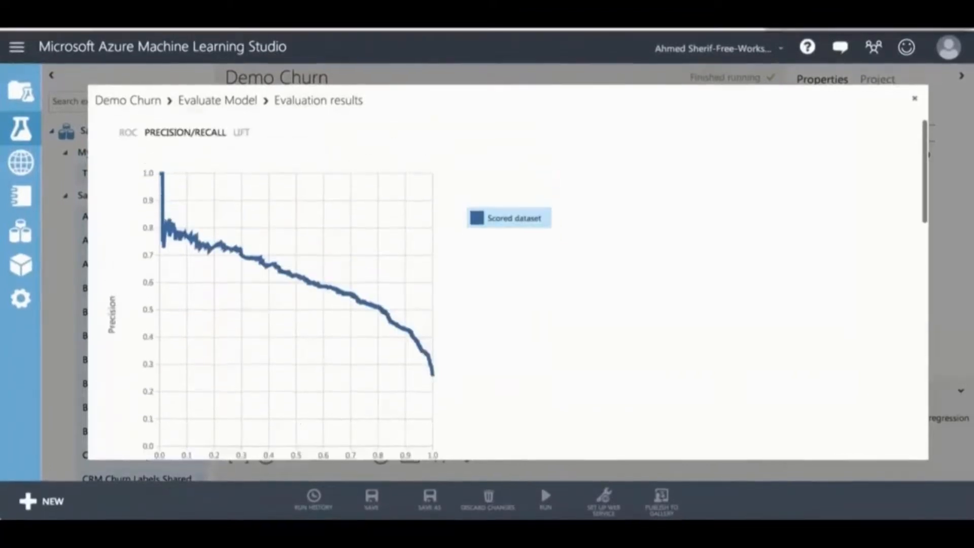
left_click(241, 130)
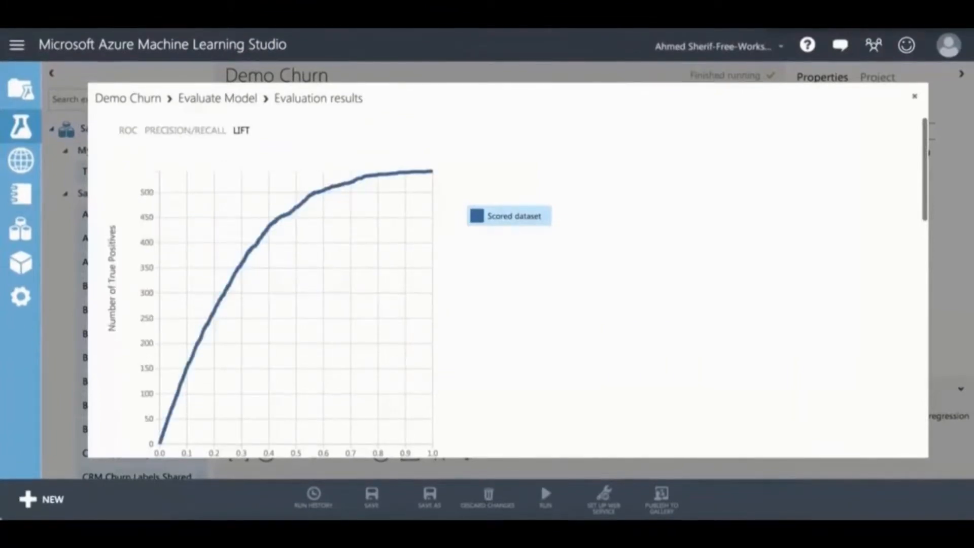
scroll(507, 284, "down", 1)
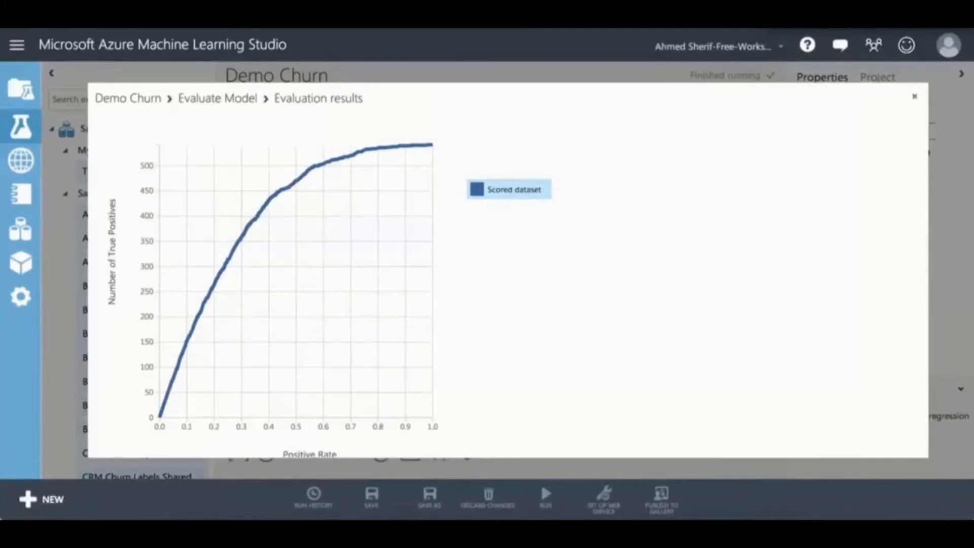
key("Escape")
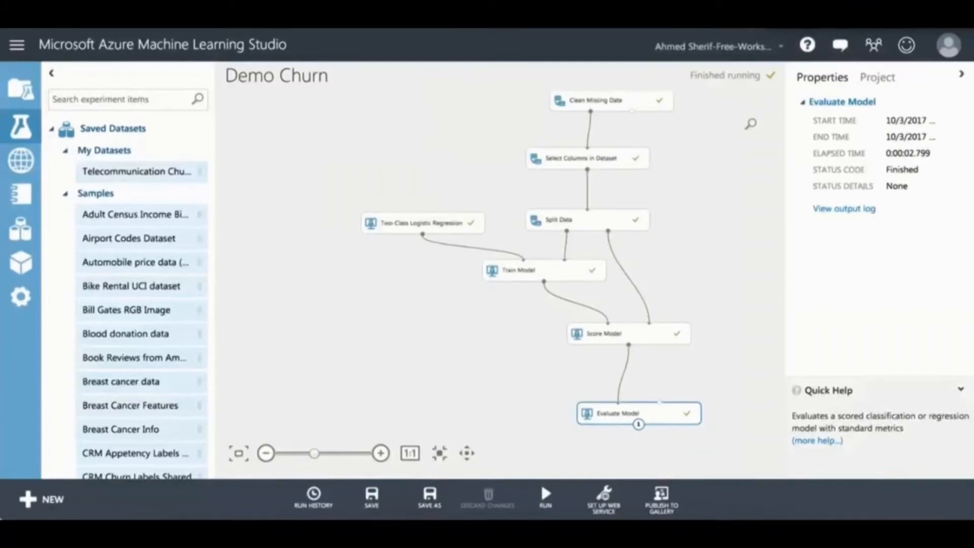
Step: Shift Two-Class Logistic Regression, Train Model, Score Model and Split Data toward the canvas's right side
left_click_drag(421, 223, 723, 180)
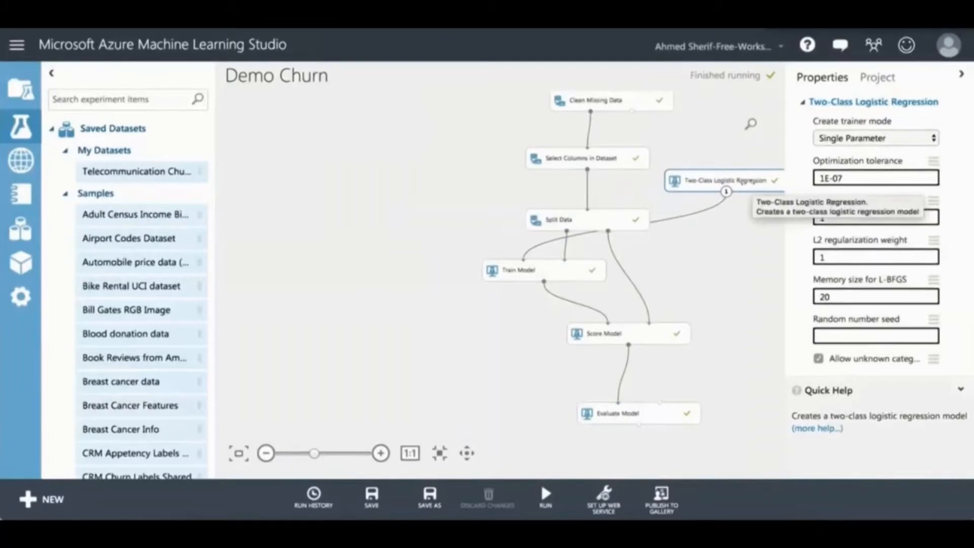
left_click_drag(544, 270, 737, 246)
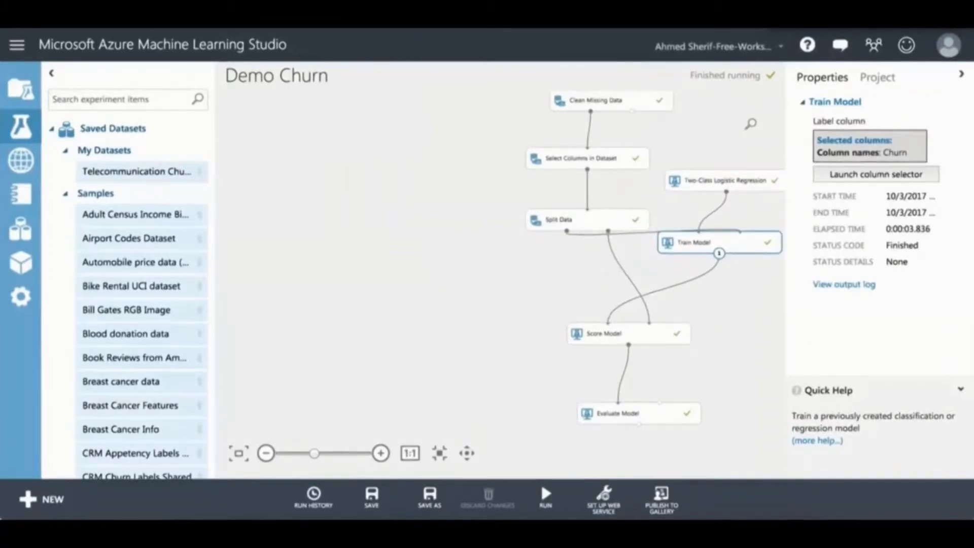
left_click_drag(621, 337, 717, 324)
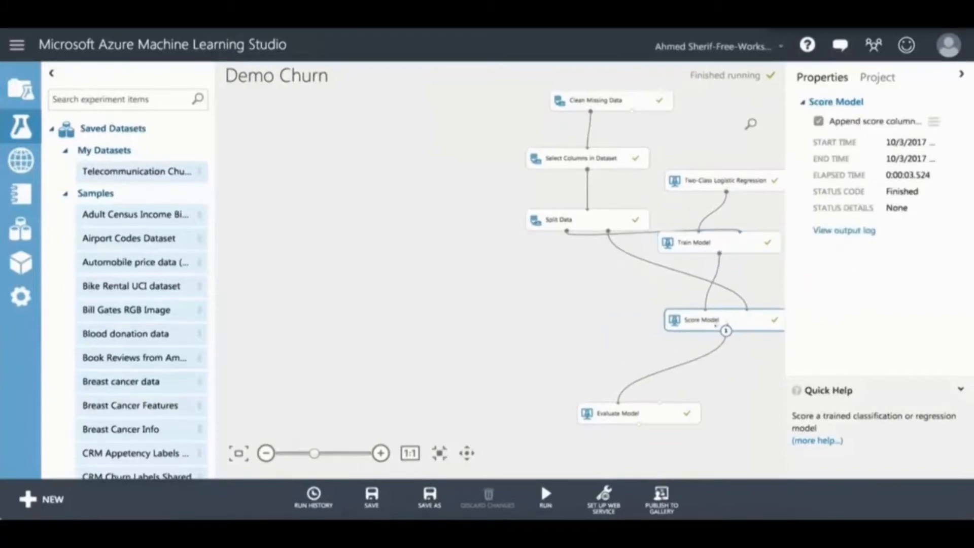
left_click_drag(601, 219, 655, 209)
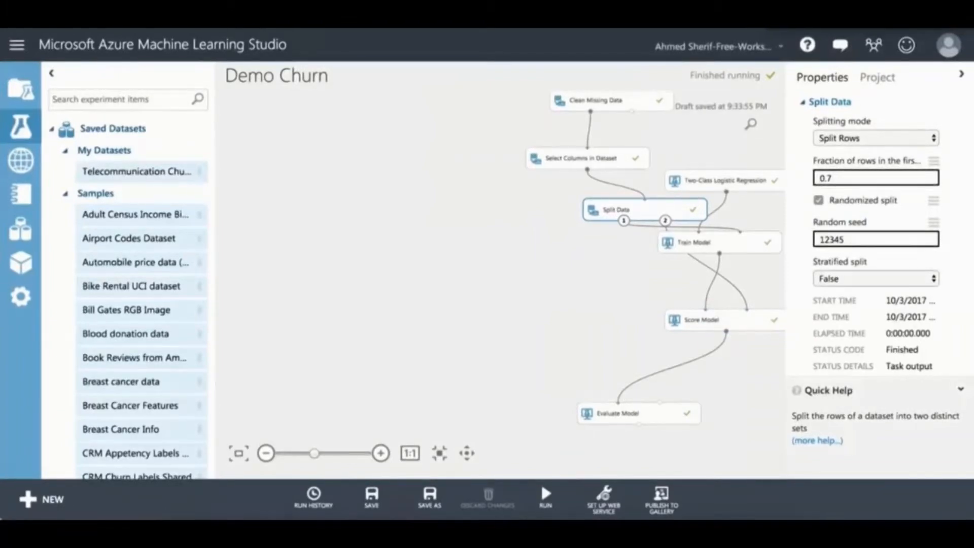
Step: Place a second Split Data (0.7 fraction, seed 12345) fed by Select Columns in Dataset's output
type("t")
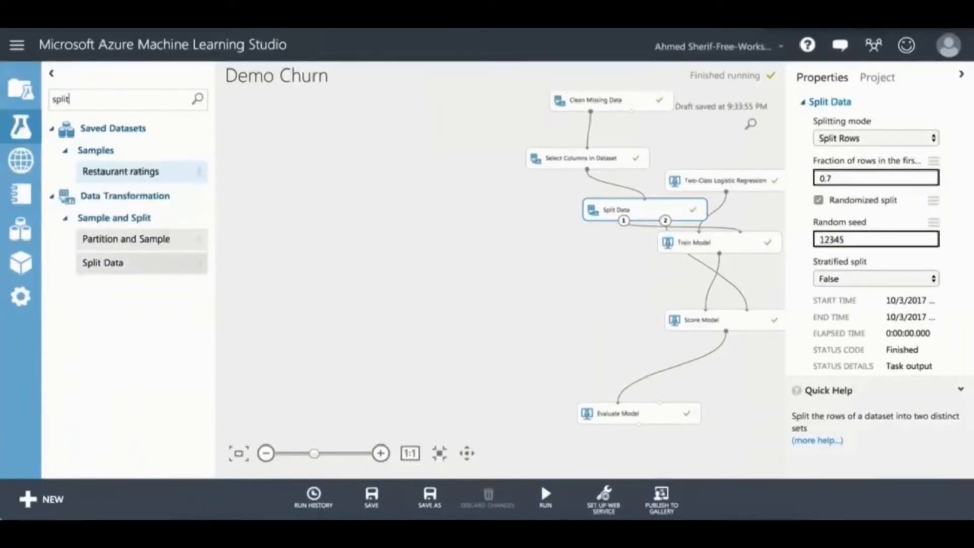
left_click_drag(103, 262, 496, 213)
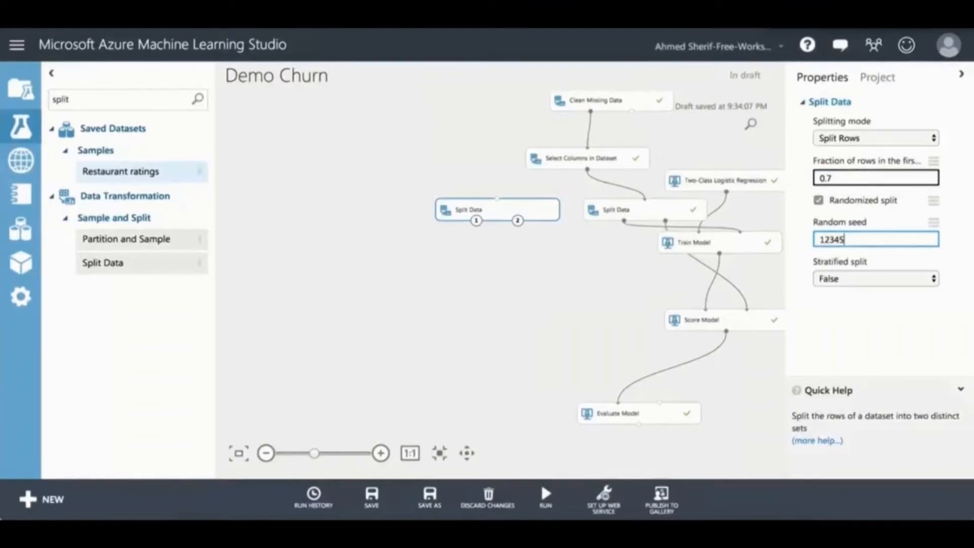
left_click_drag(587, 169, 586, 171)
left_click_drag(506, 194, 498, 199)
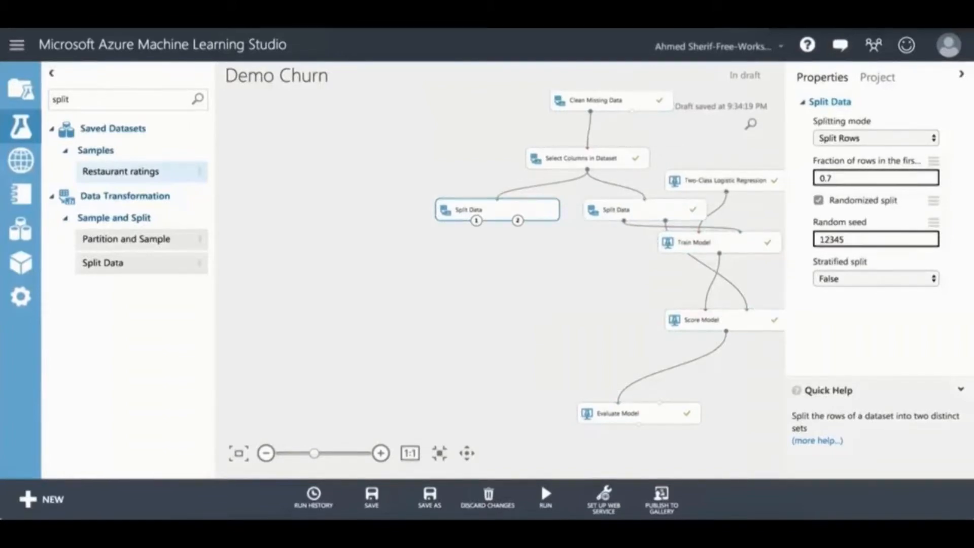
Step: Search 'train', add a second Train Model, and feed it the new Split Data's first output
double_click(61, 99)
type("tra")
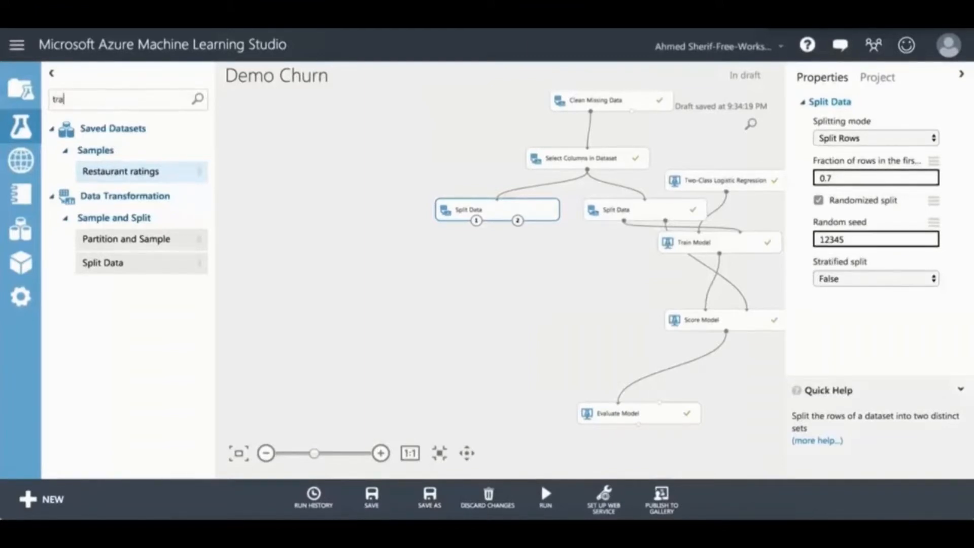
type("in")
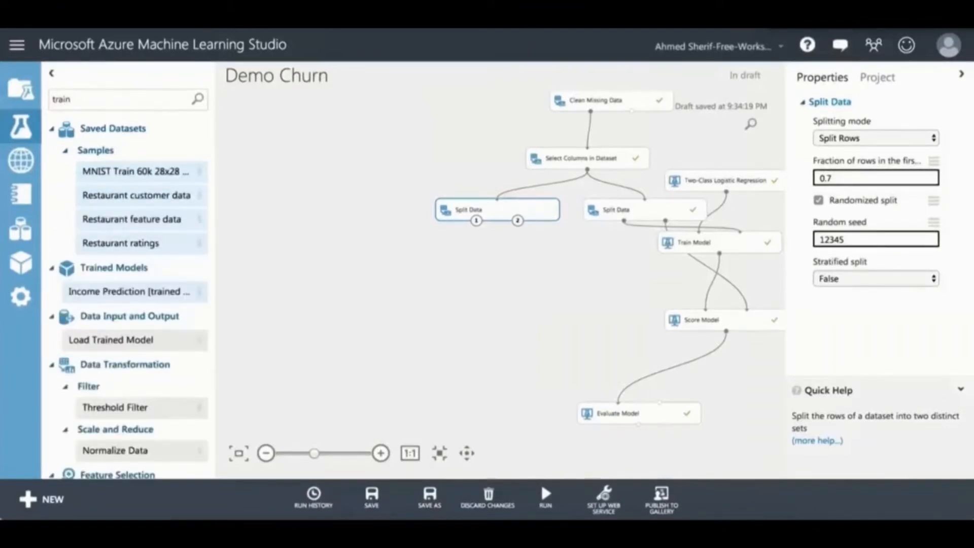
scroll(132, 284, "down", 8)
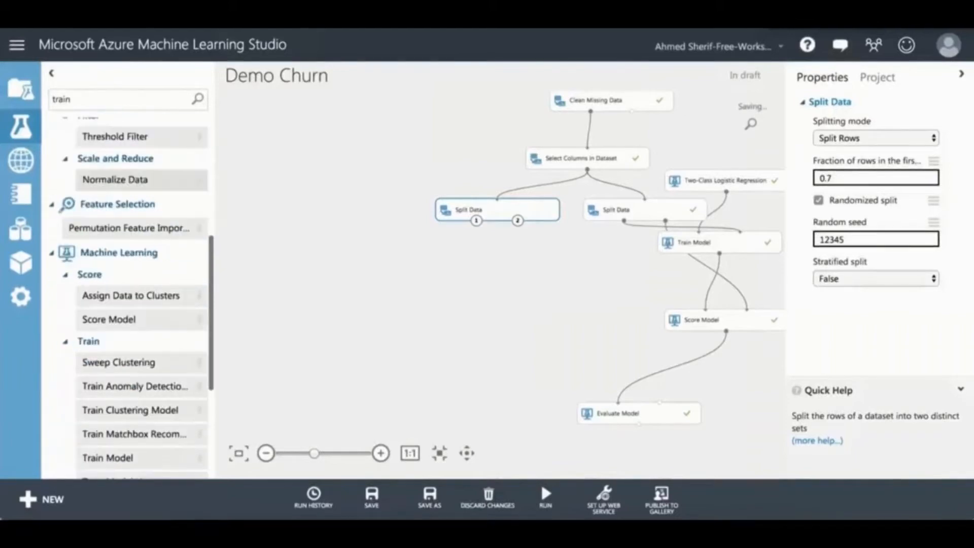
scroll(132, 323, "down", 1)
left_click_drag(137, 400, 535, 249)
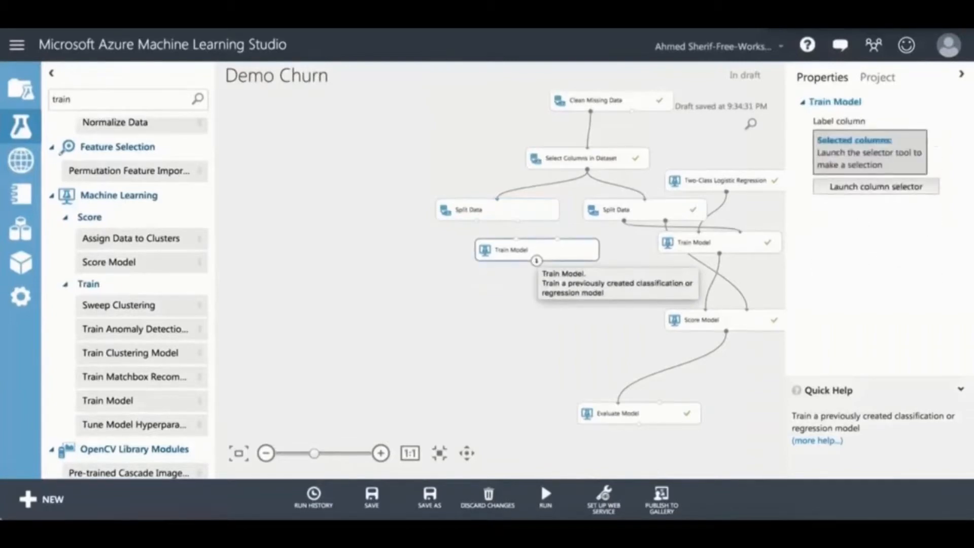
left_click_drag(476, 221, 479, 224)
left_click_drag(557, 239, 429, 260)
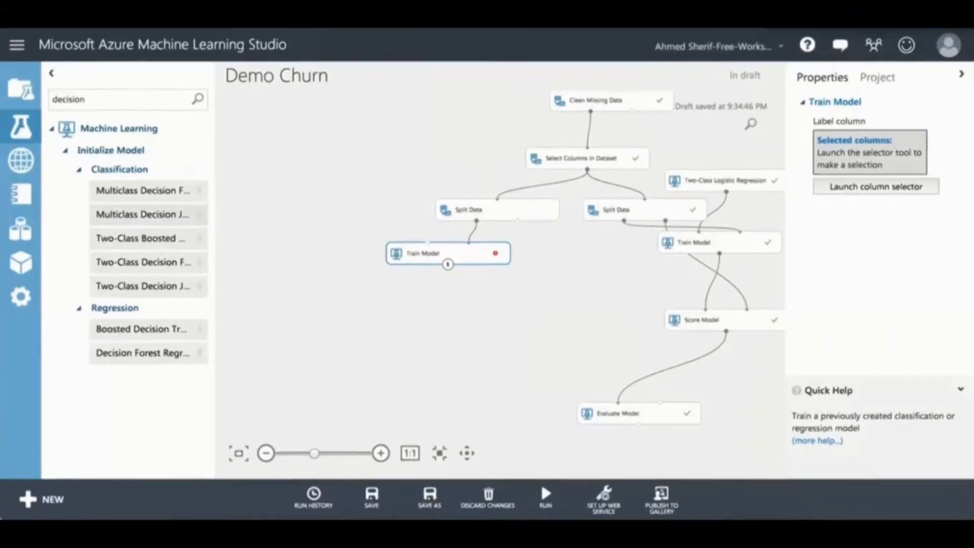
Step: Add a Two-Class Decision Forest and connect its output to the new Train Model's left input
left_click_drag(144, 262, 350, 208)
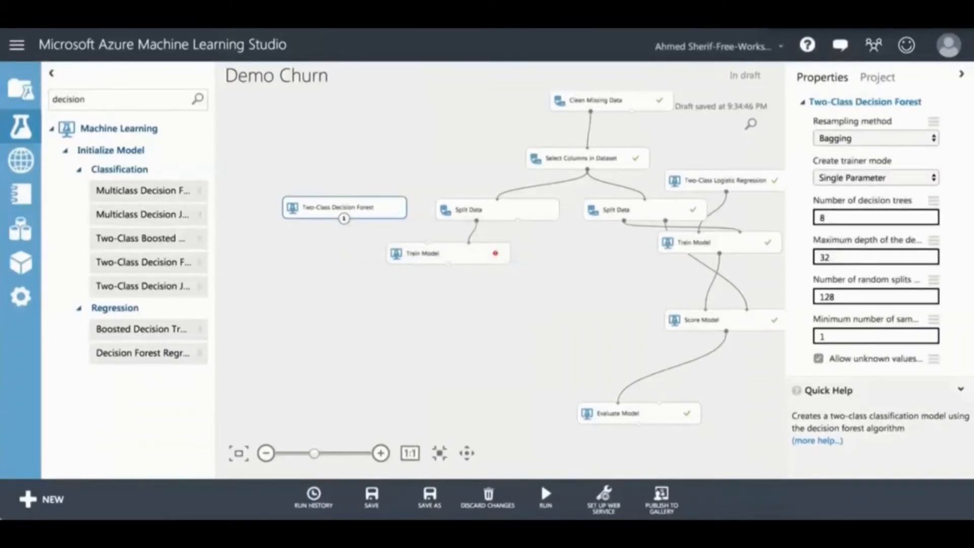
left_click_drag(344, 218, 427, 243)
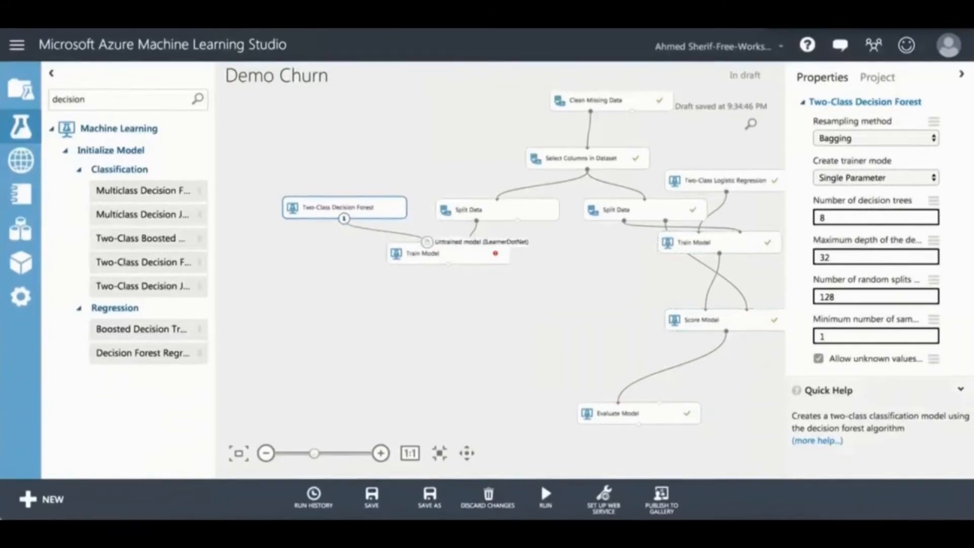
left_click(448, 253)
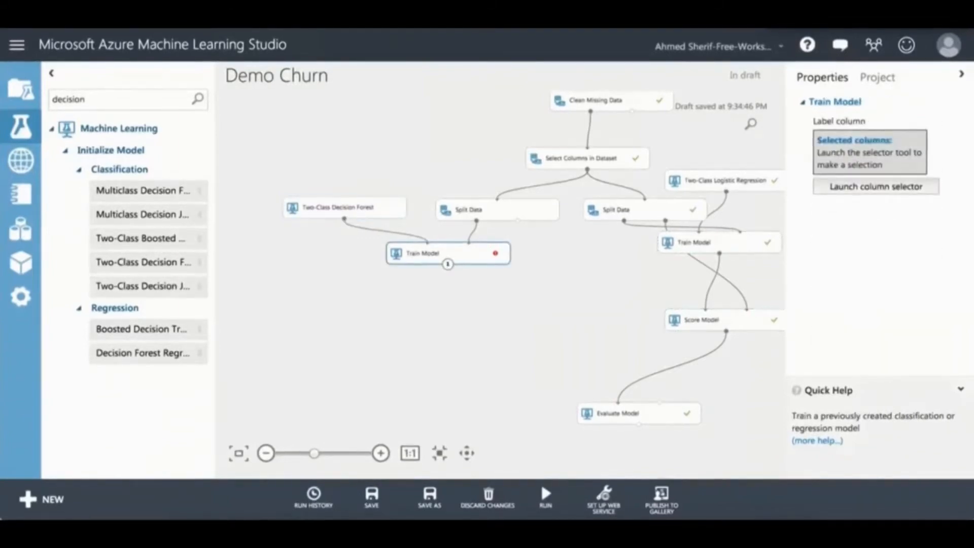
left_click(876, 186)
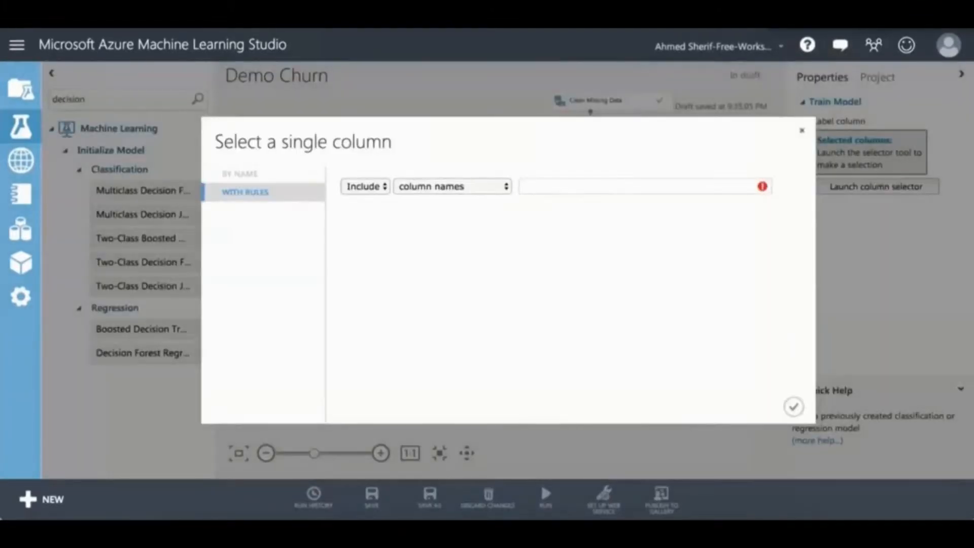
Step: Pick the Churn column in the Select a single column dialog and confirm it
type("chur")
key("Down")
key("Return")
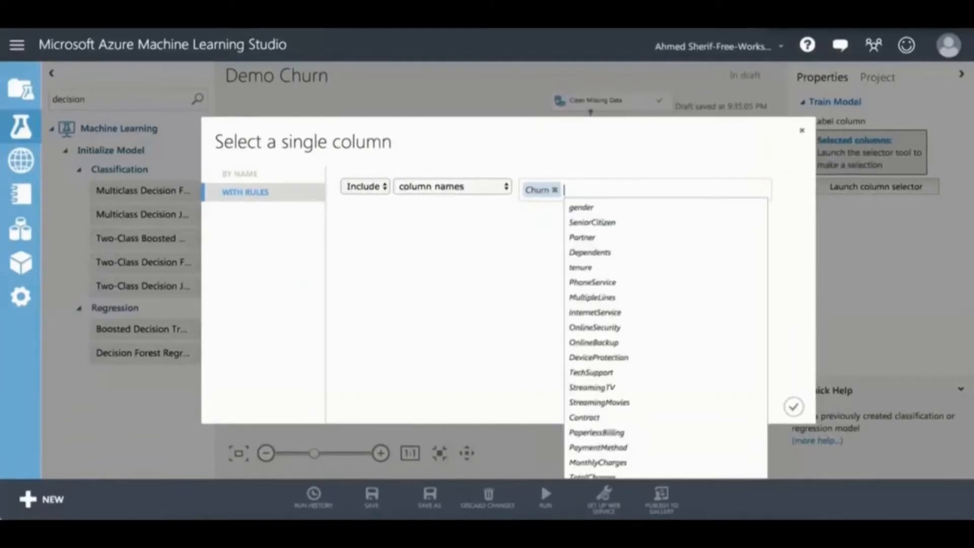
key("Escape")
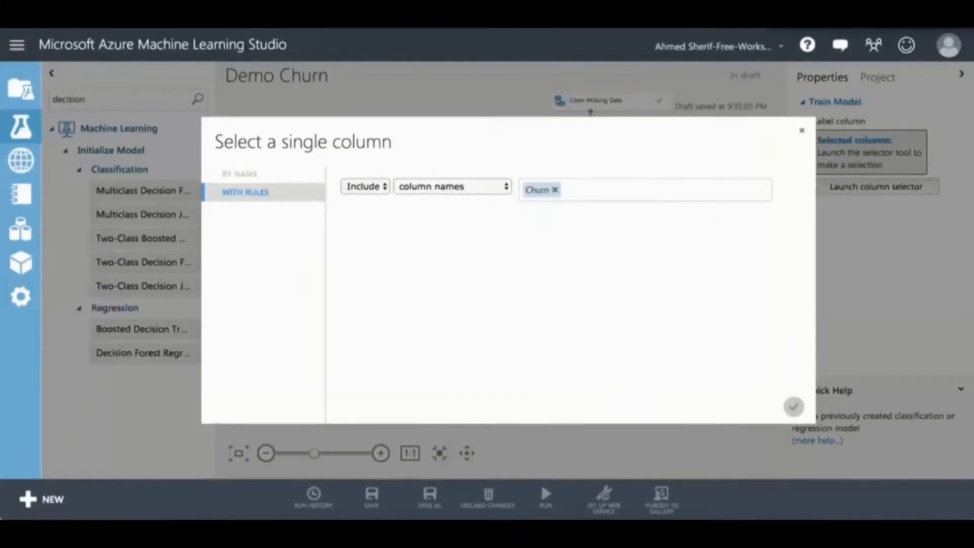
left_click(794, 406)
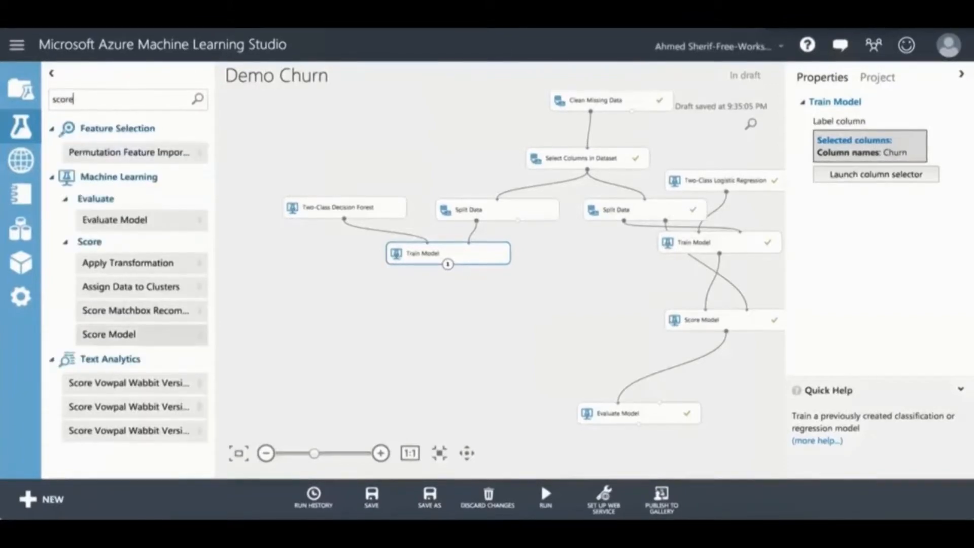
Step: Add a second Score Model fed by the new Train Model and Split Data's test output
left_click_drag(109, 334, 477, 322)
left_click(477, 322)
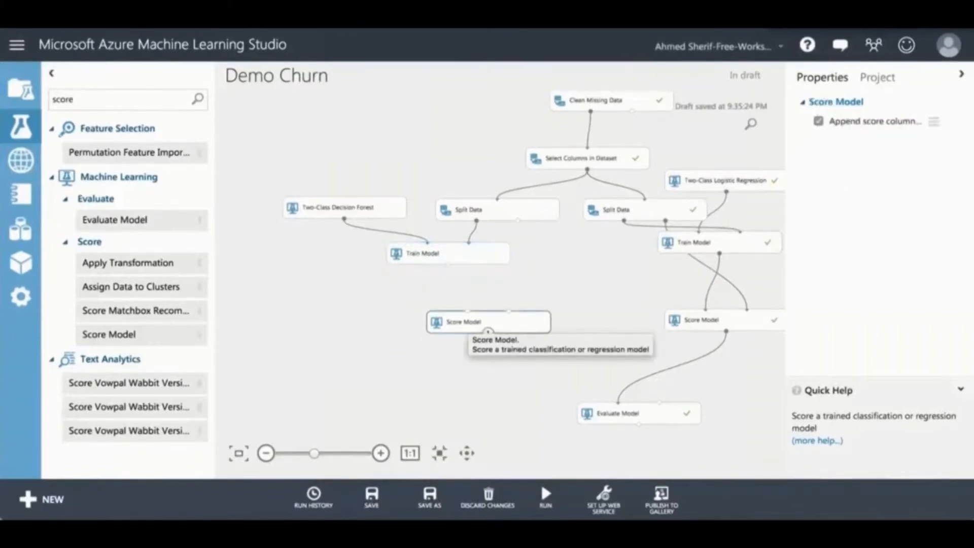
left_click_drag(447, 264, 467, 311)
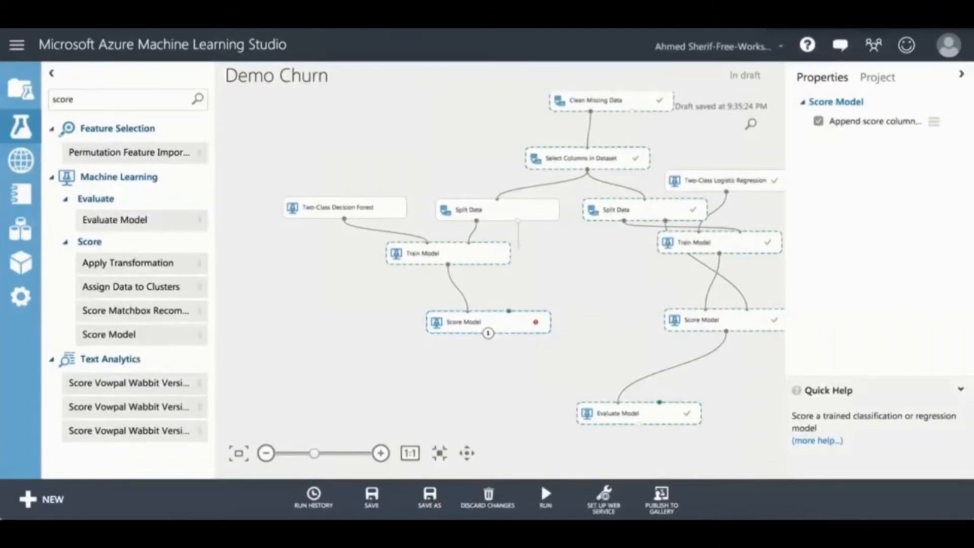
left_click_drag(518, 219, 509, 311)
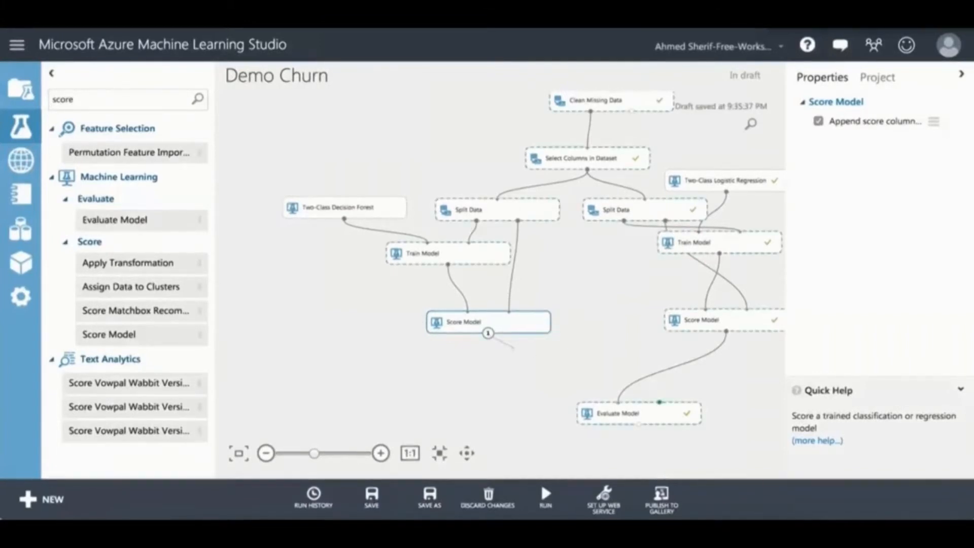
Step: Link the new Score Model into Evaluate Model's second input and tidy the module layout
left_click_drag(660, 402, 659, 402)
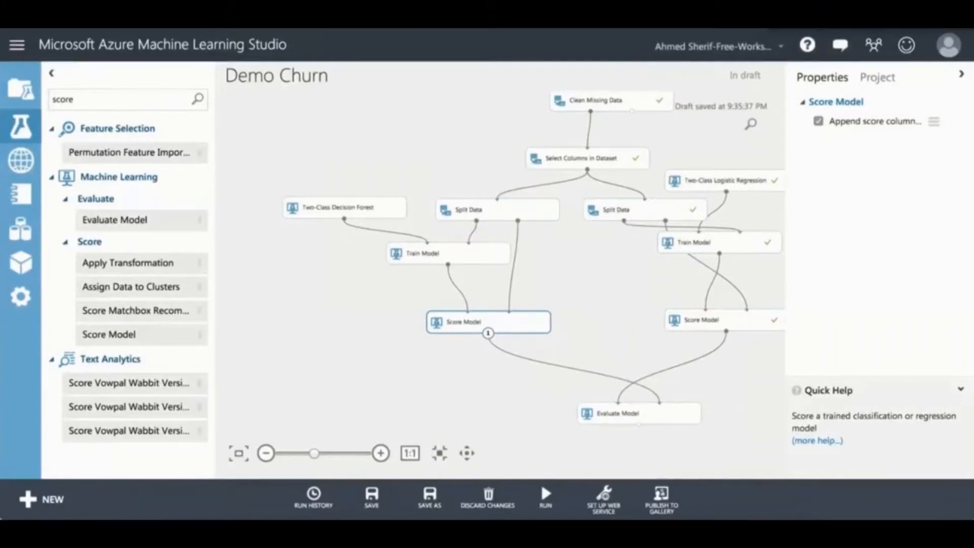
left_click_drag(618, 413, 573, 405)
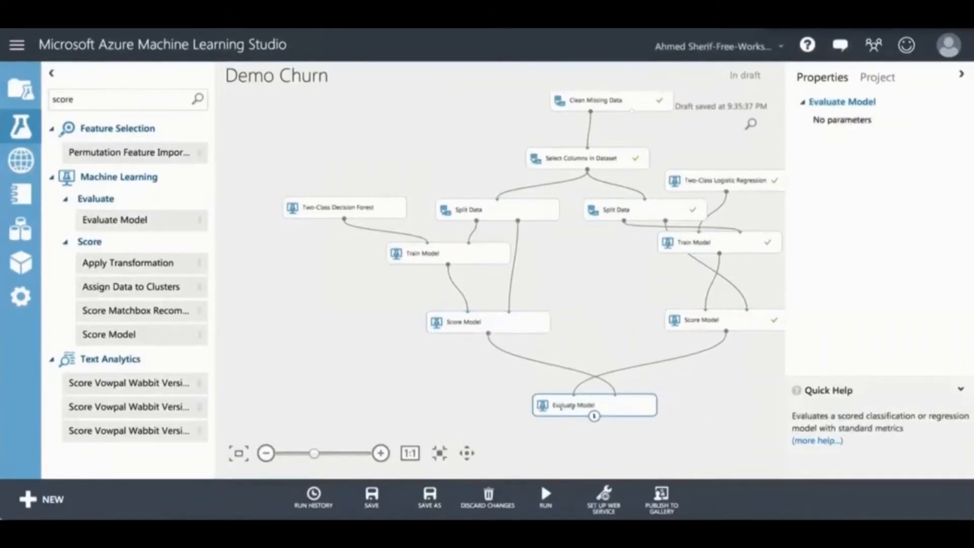
left_click_drag(345, 207, 412, 175)
scroll(402, 272, "down", 5)
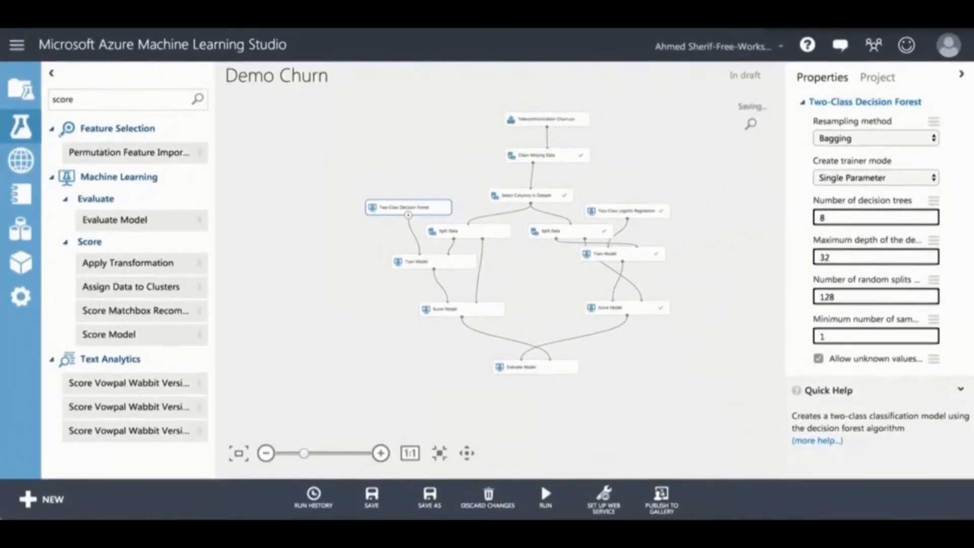
Step: Run Demo Churn until finished, then select the logistic regression's Score Model for its output actions
left_click(546, 493)
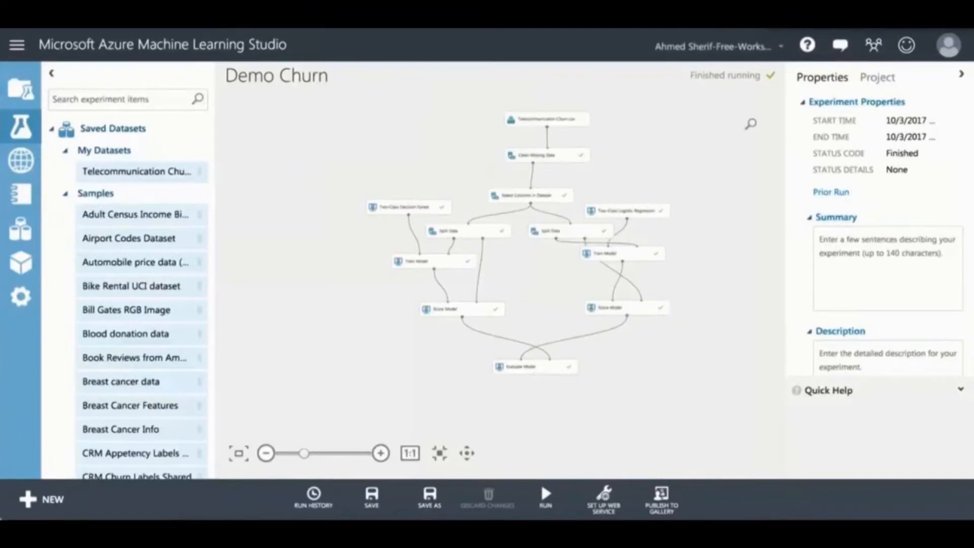
left_click(627, 308)
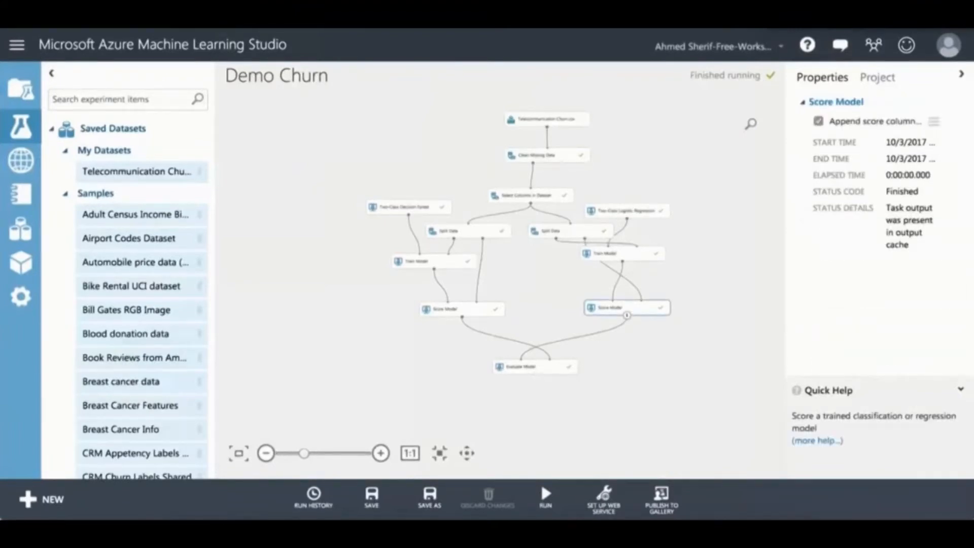
right_click(629, 308)
mouse_move(698, 394)
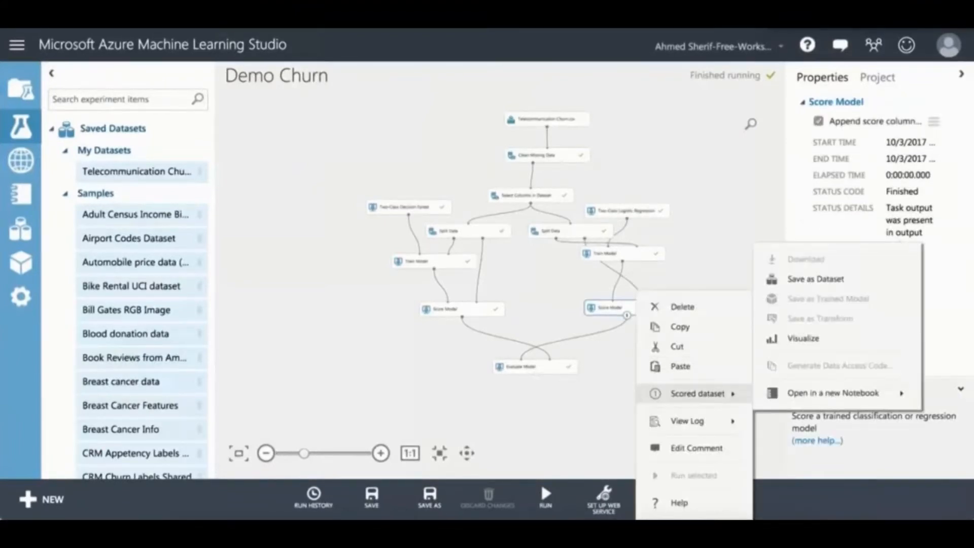
left_click(803, 339)
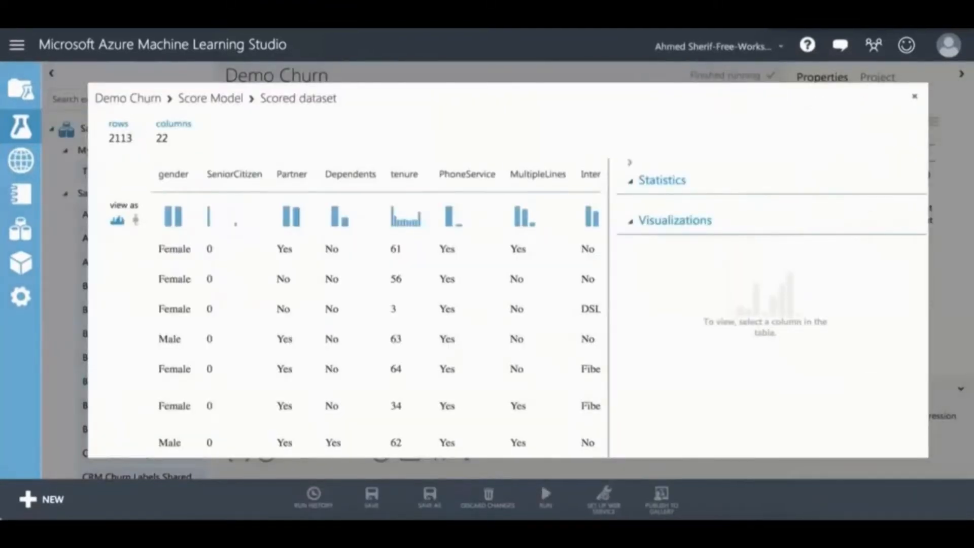
scroll(350, 314, "right", 20)
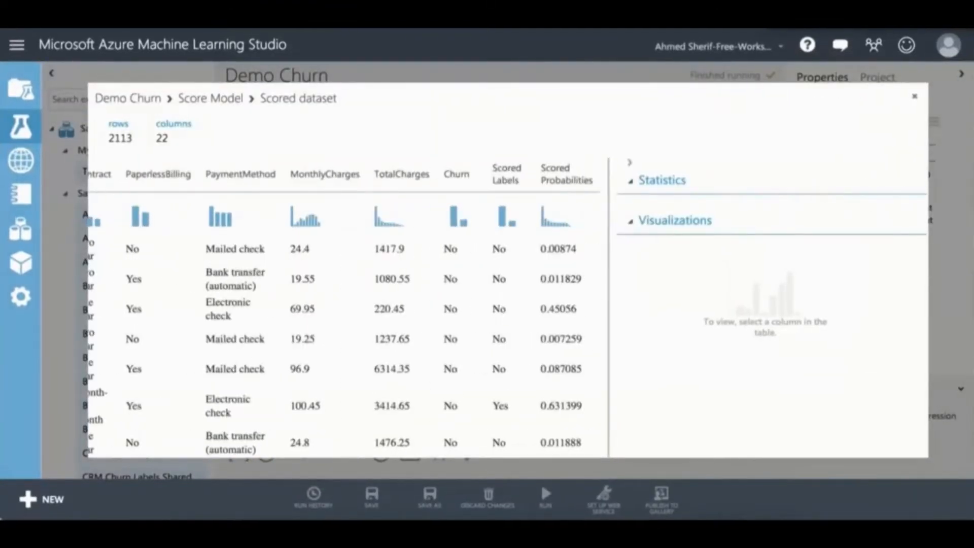
scroll(350, 314, "down", 2)
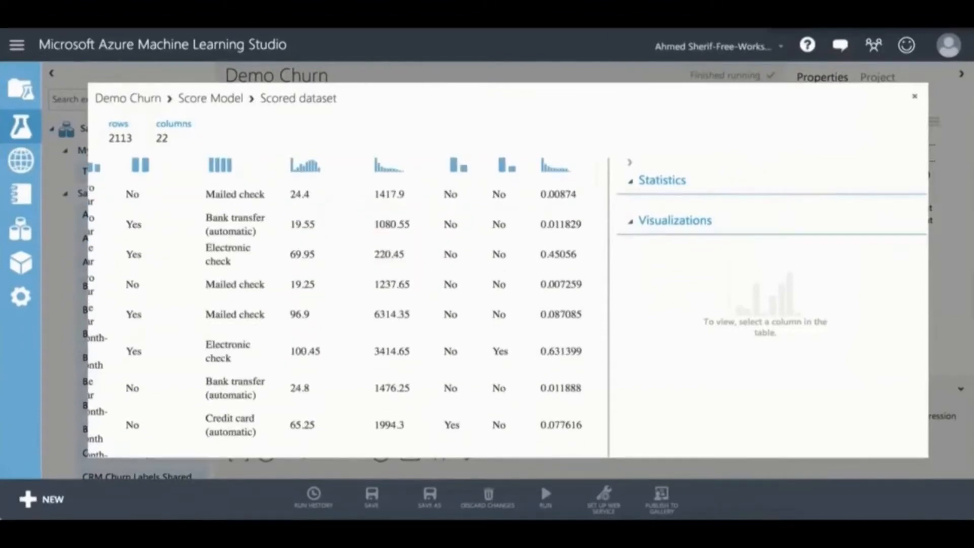
key("Escape")
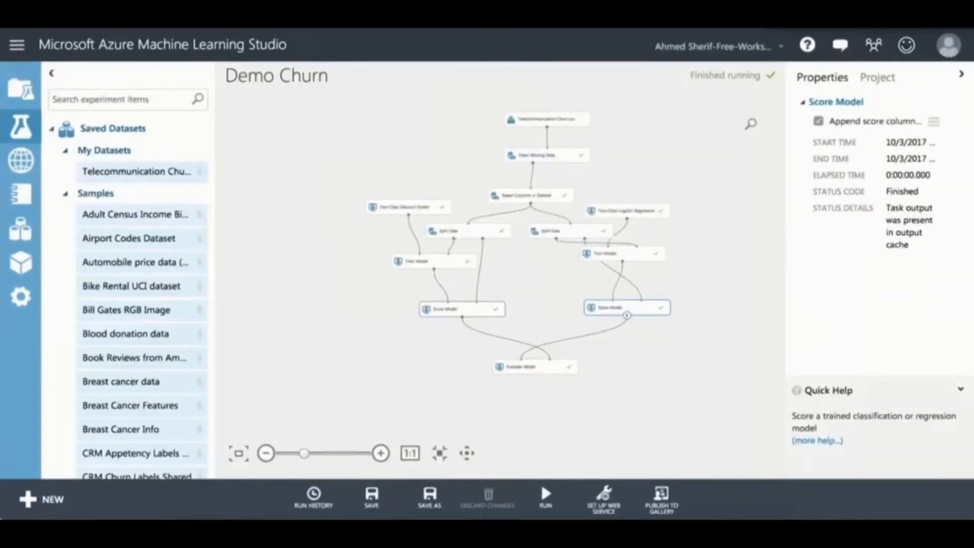
right_click(474, 311)
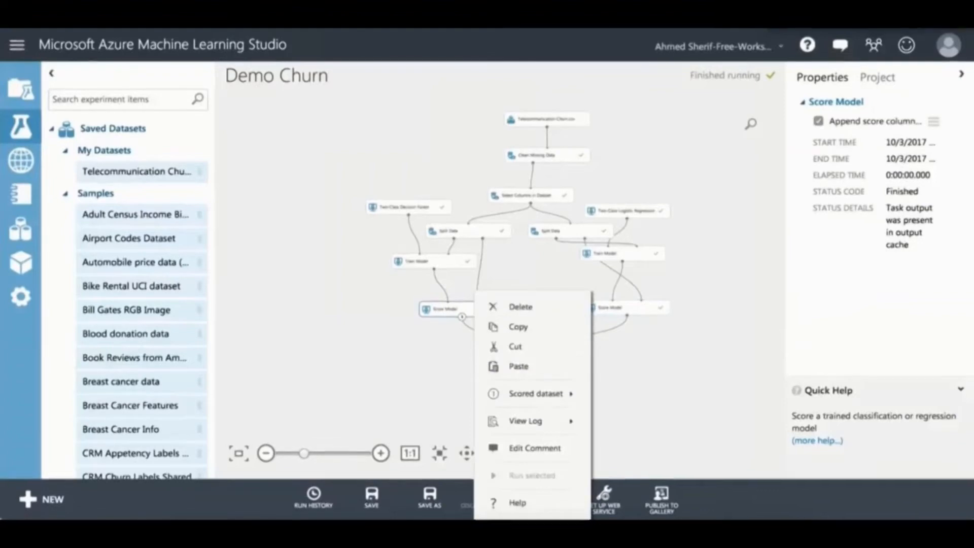
mouse_move(533, 394)
left_click(641, 338)
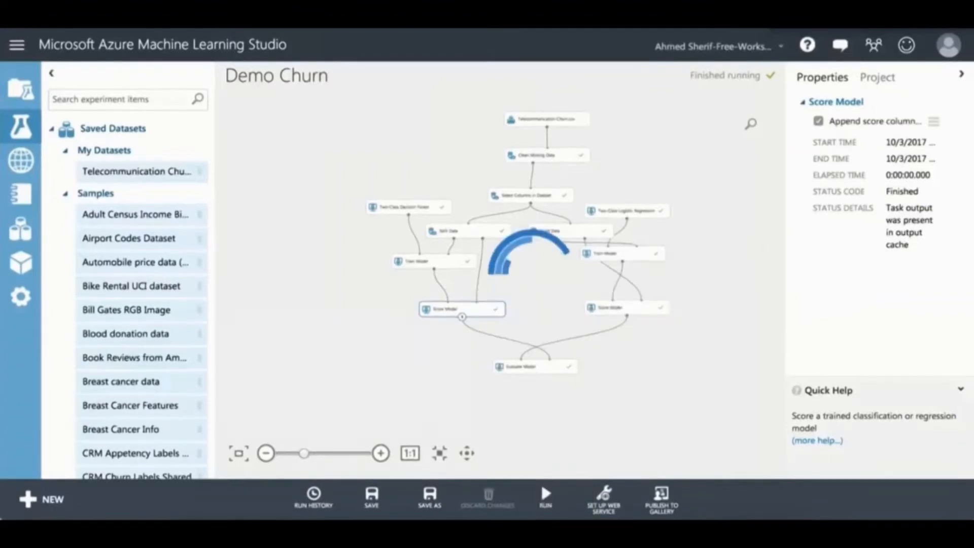
scroll(345, 315, "right", 10)
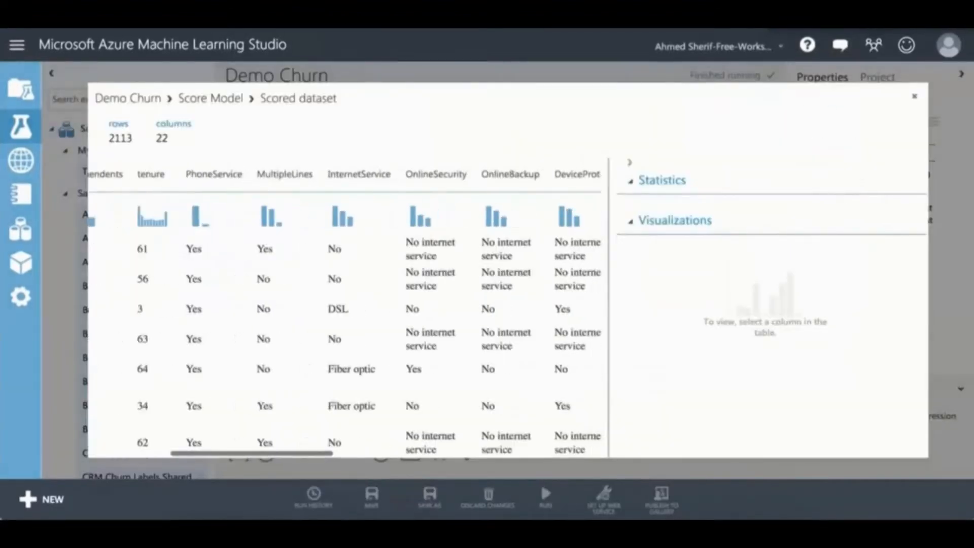
scroll(345, 315, "right", 2)
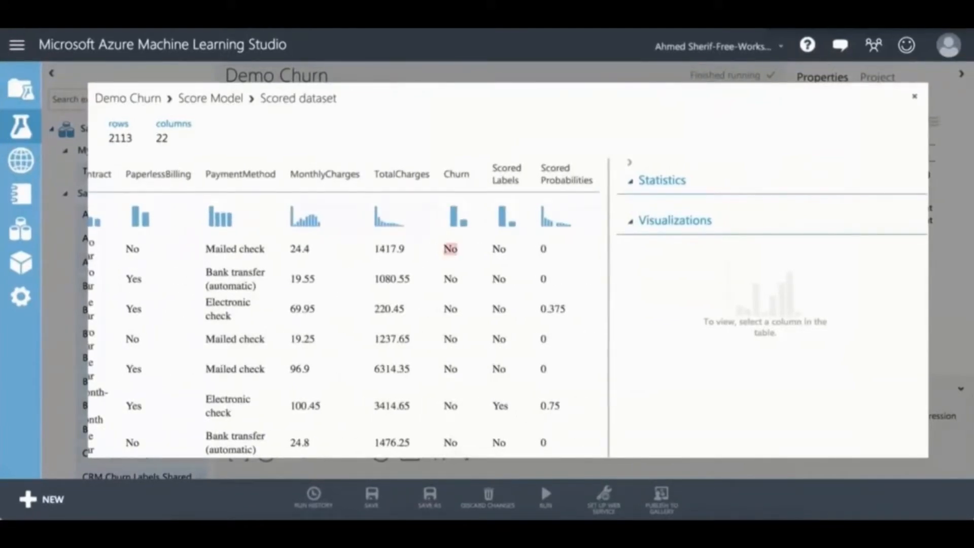
scroll(345, 314, "down", 4)
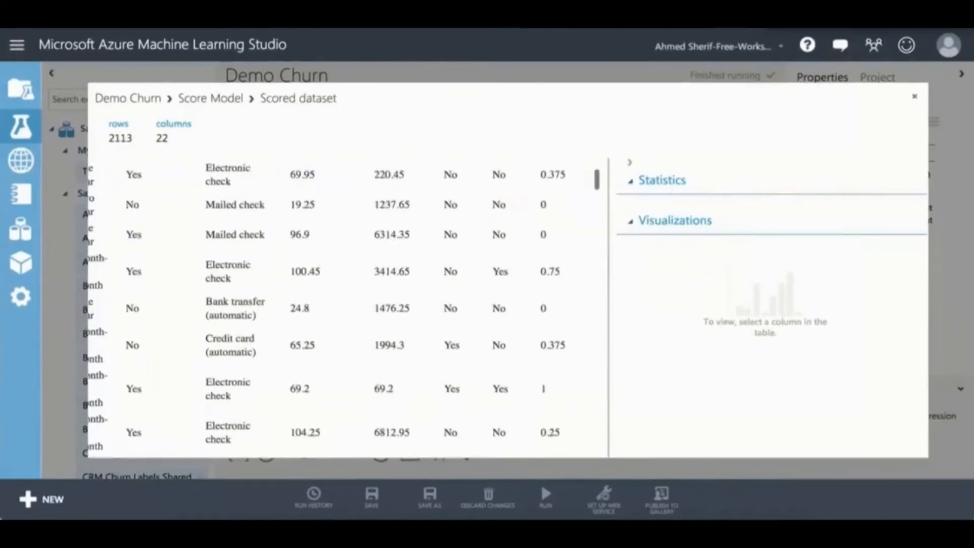
left_click(915, 97)
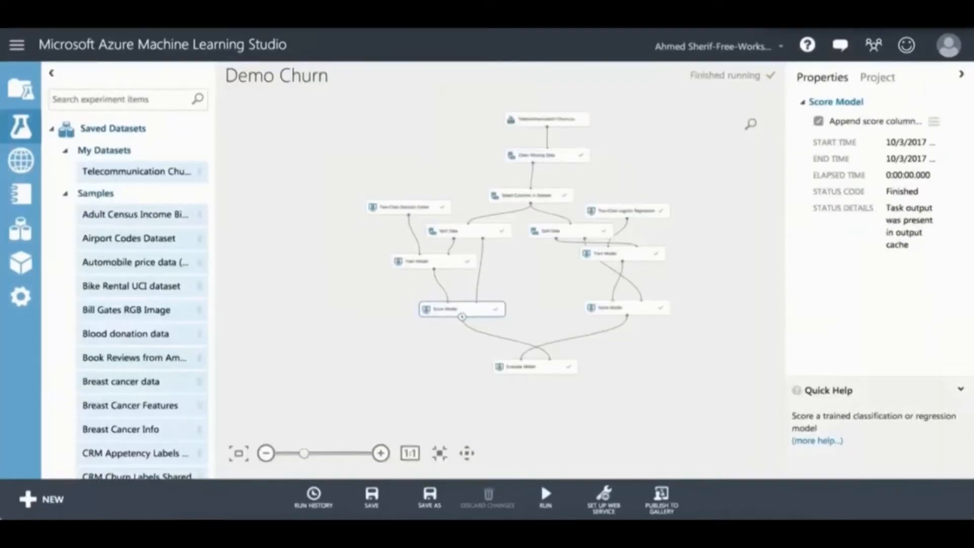
Step: Visualize Evaluate Model's results and review both models' ROC curves and metrics
left_click(535, 367)
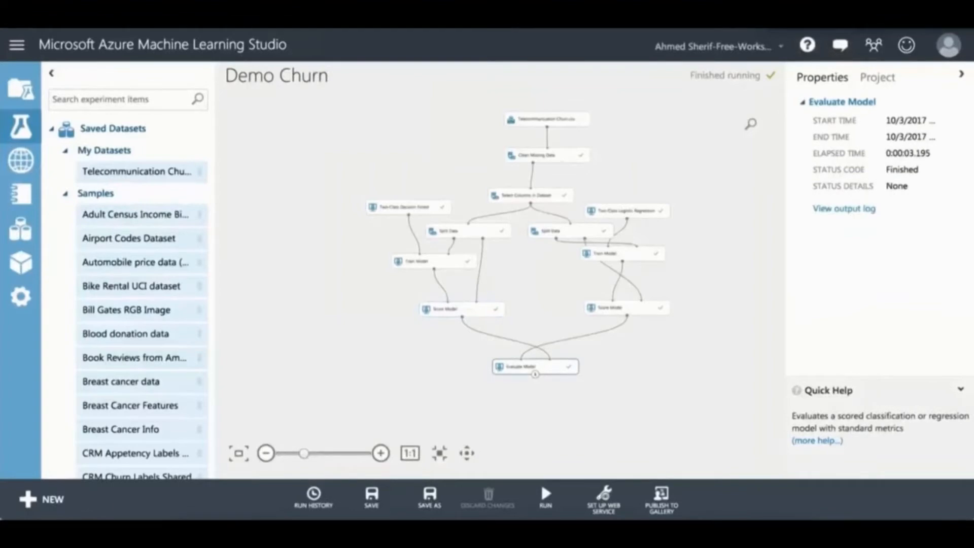
right_click(515, 366)
mouse_move(581, 394)
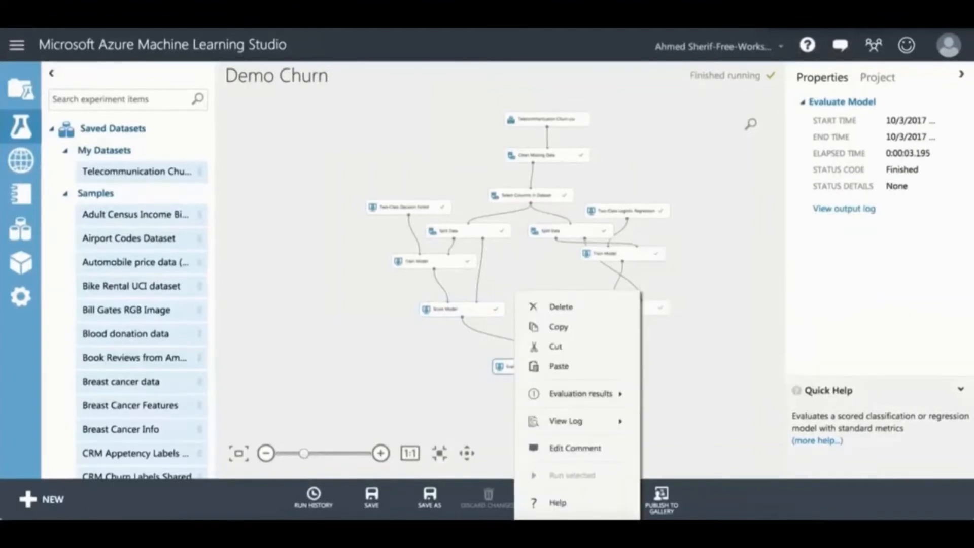
left_click(690, 338)
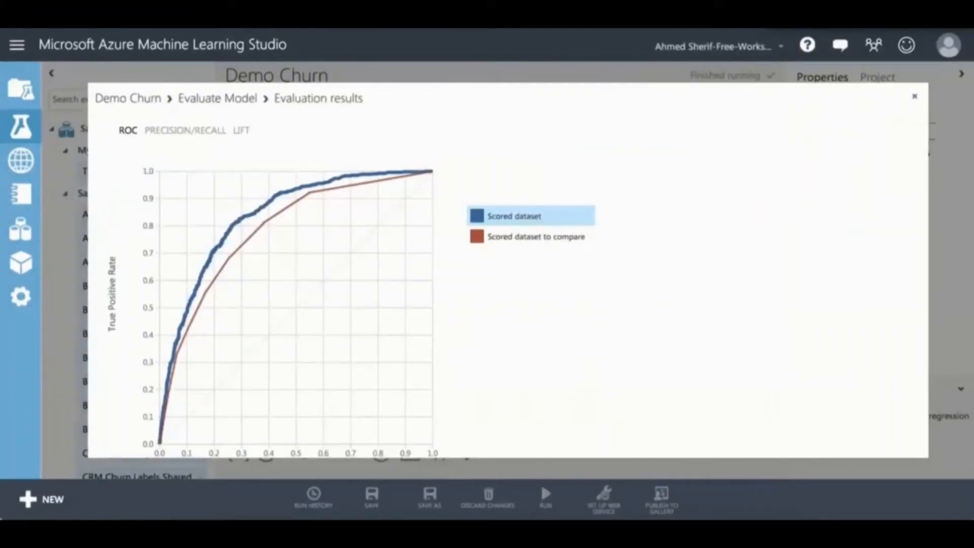
scroll(508, 269, "down", 3)
scroll(508, 269, "down", 8)
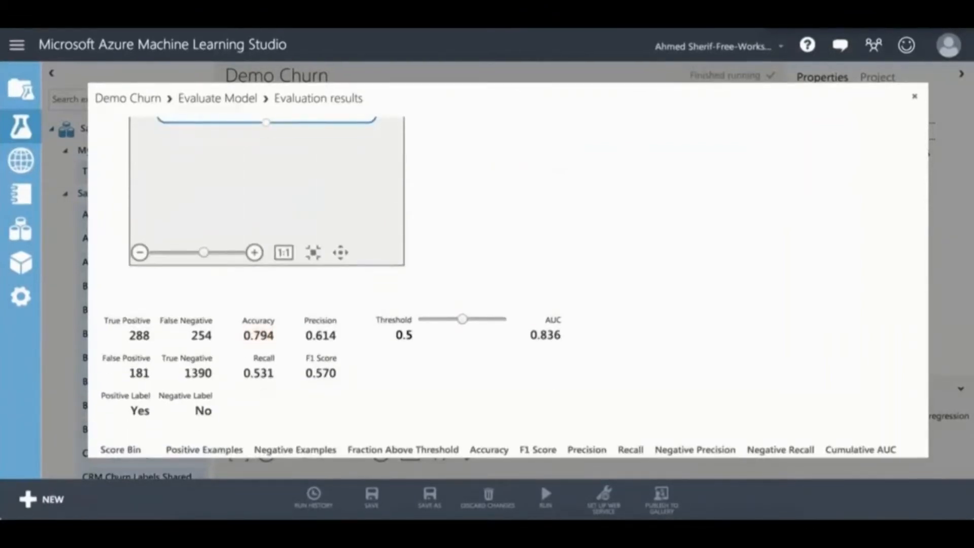
scroll(508, 285, "up", 10)
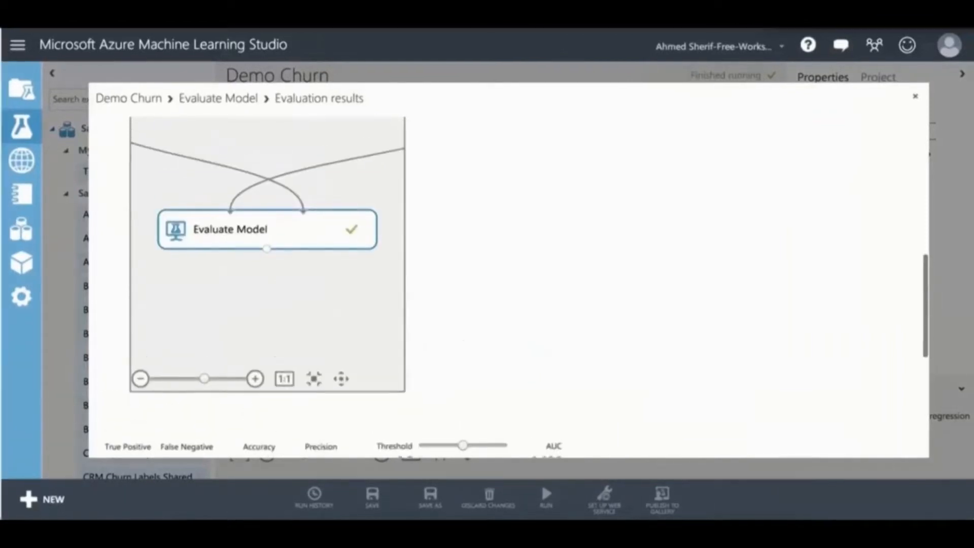
scroll(508, 284, "up", 1)
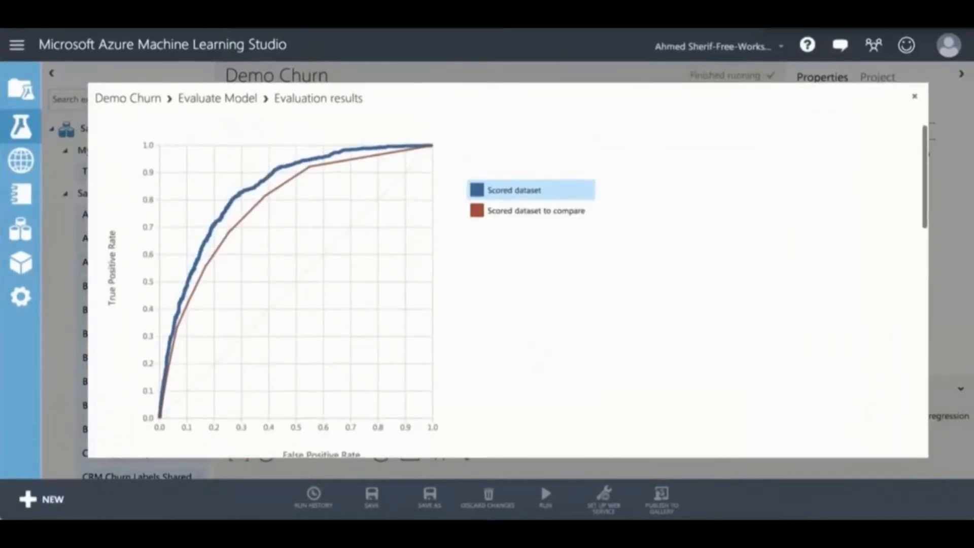
Step: Show metrics for 'Scored dataset to compare': decision forest accuracy 0.773, AUC 0.784
left_click(536, 211)
scroll(507, 284, "down", 2)
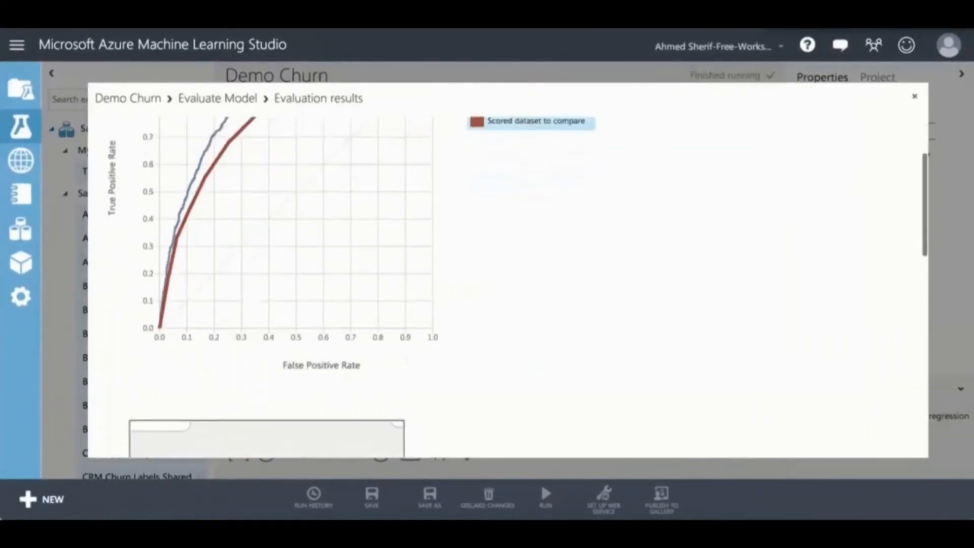
scroll(507, 284, "down", 10)
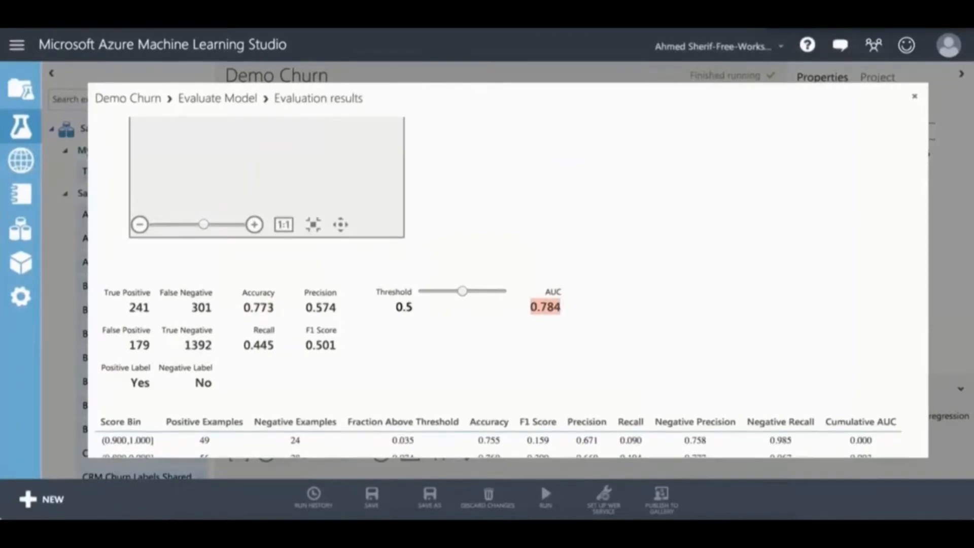
scroll(507, 284, "up", 4)
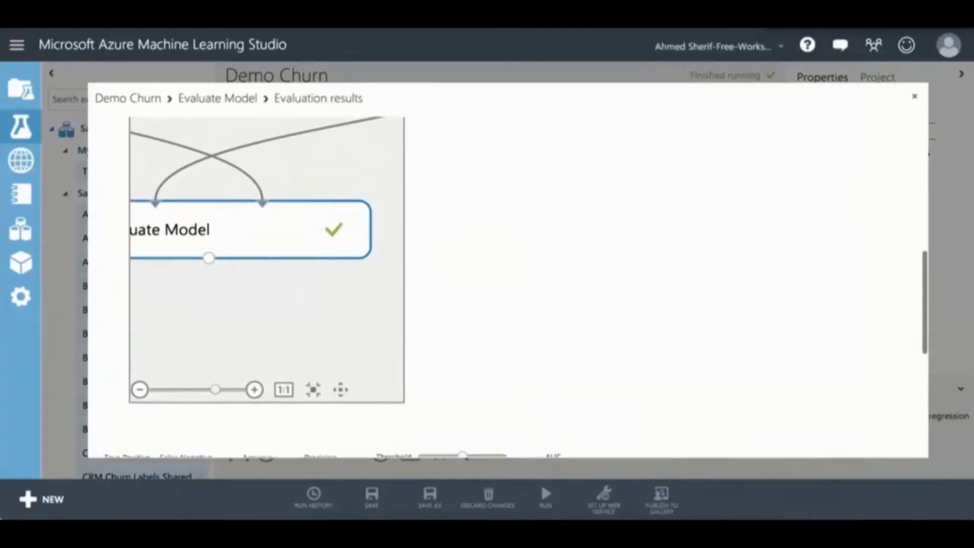
scroll(507, 284, "up", 5)
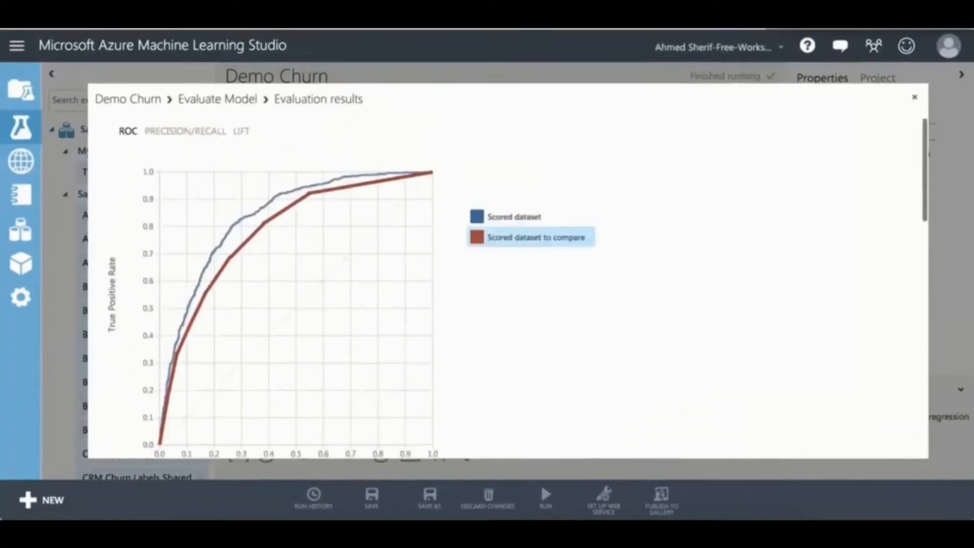
Step: Review the precision/recall comparison of the two scored models
left_click(185, 131)
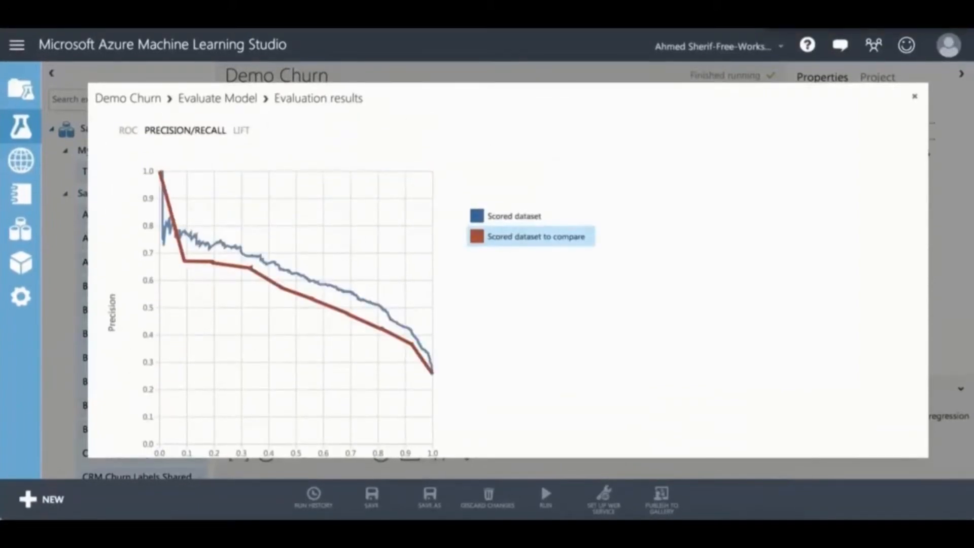
scroll(508, 284, "down", 1)
scroll(508, 284, "down", 1)
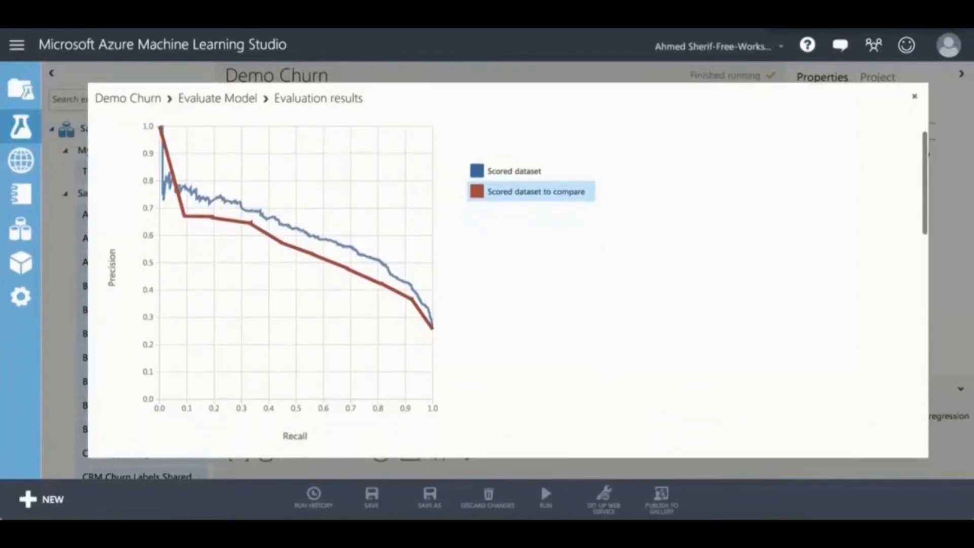
scroll(508, 285, "up", 2)
scroll(507, 284, "up", 1)
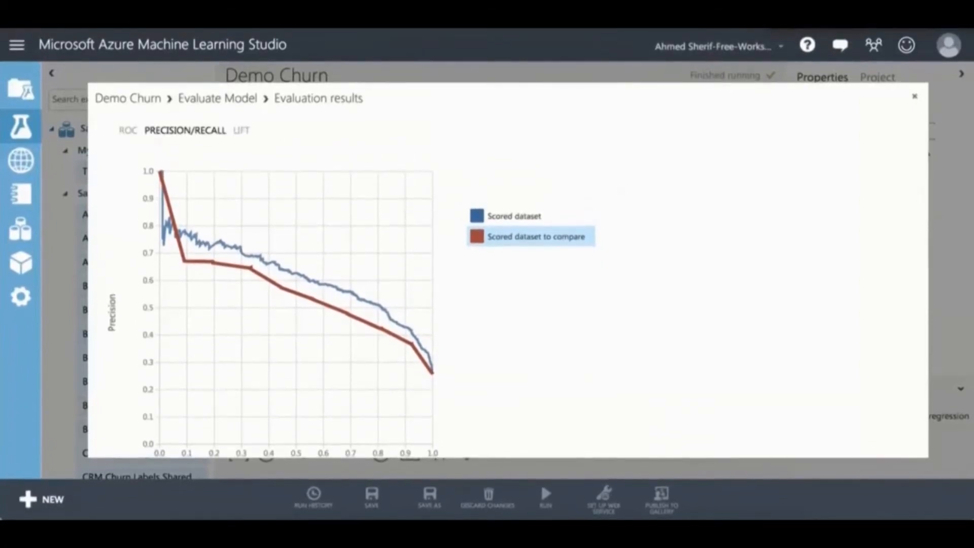
Step: Compare both scored datasets on the lift chart
left_click(241, 131)
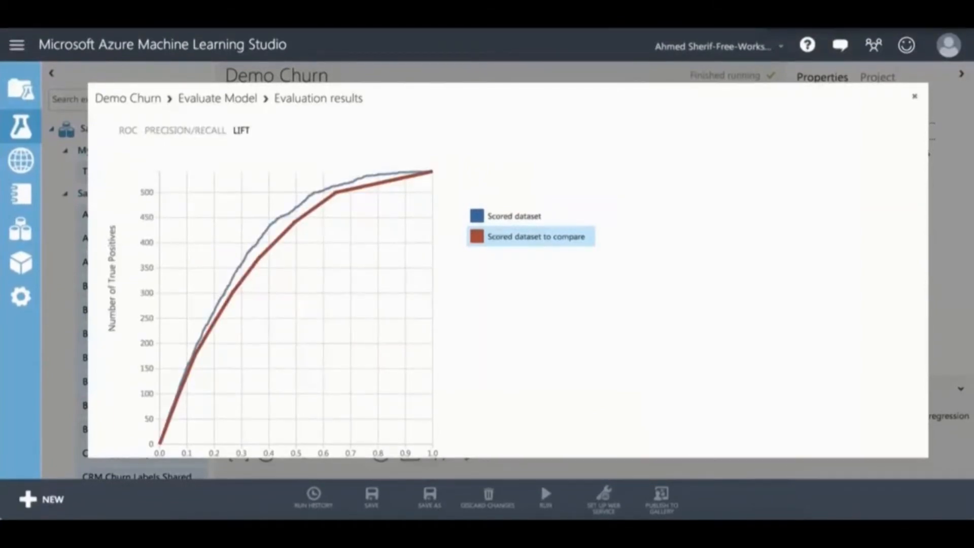
scroll(507, 284, "down", 5)
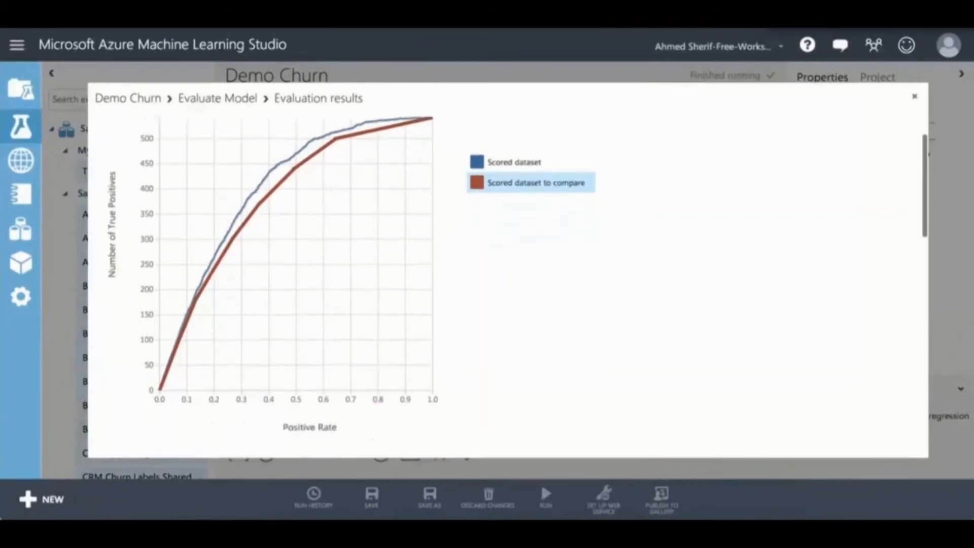
scroll(507, 285, "down", 3)
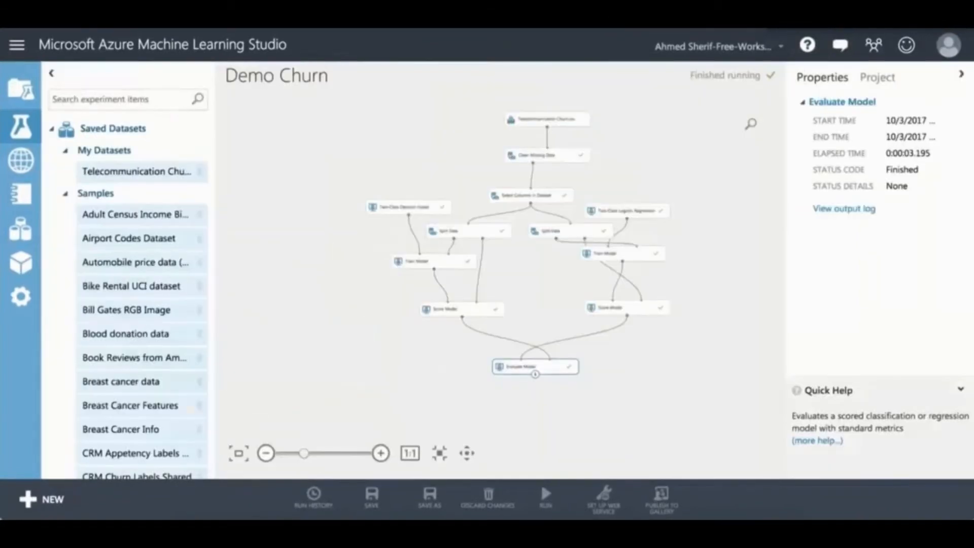
Step: Save the logistic regression Score Model output as dataset 'Churn with Logistic Regression'
left_click(624, 308)
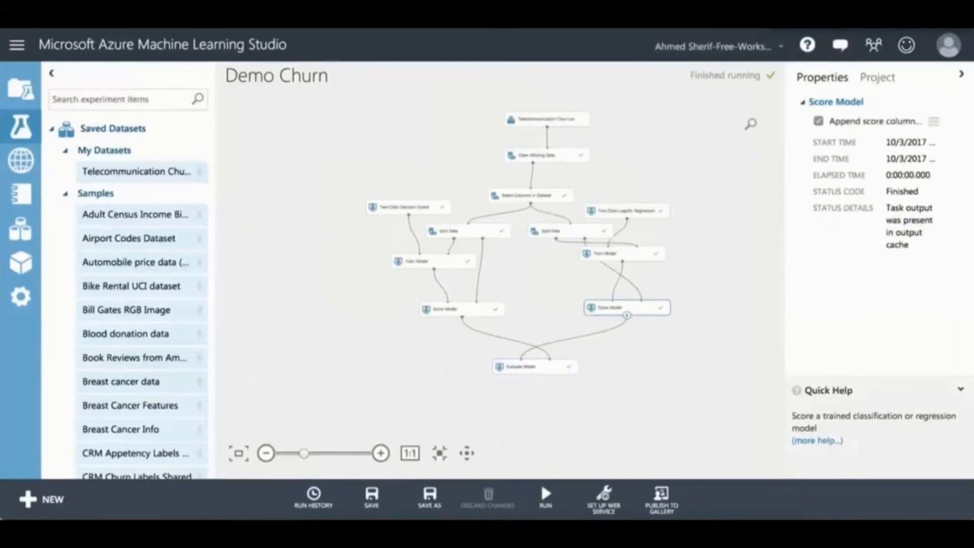
right_click(629, 309)
mouse_move(695, 394)
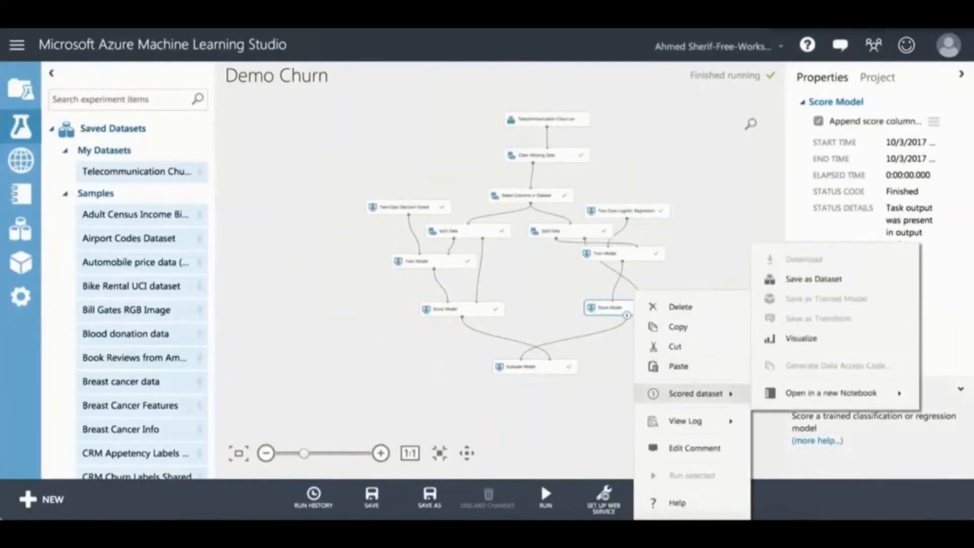
left_click(812, 279)
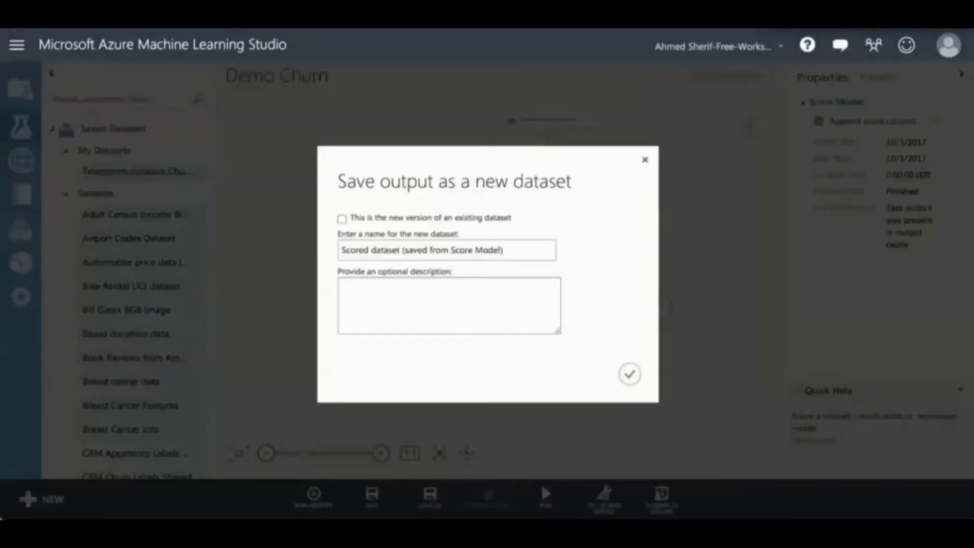
key("BackSpace")
key("BackSpace")
key("BackSpace")
key("BackSpace")
key("BackSpace")
key("BackSpace")
key("BackSpace")
key("BackSpace")
key("BackSpace")
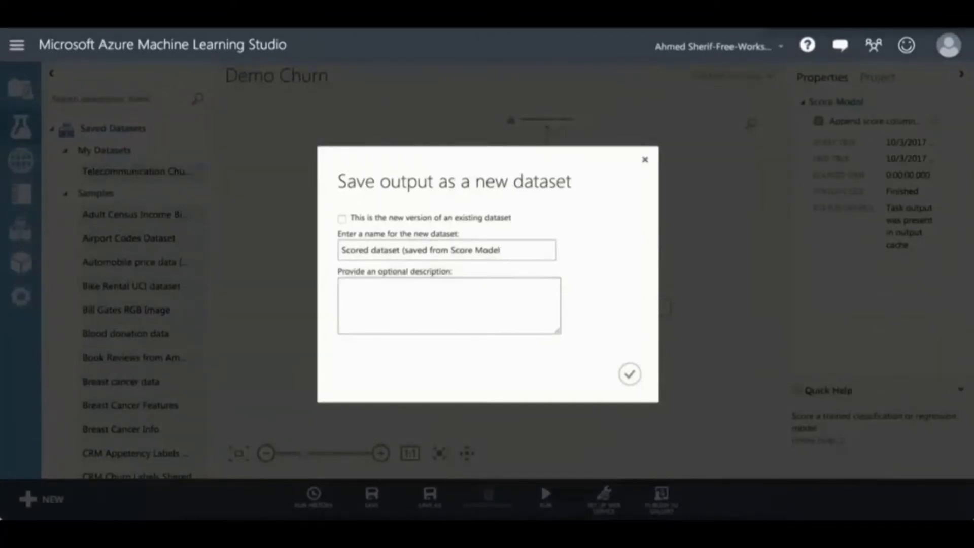
key("BackSpace")
key("BackSpace")
key("BackSpace")
key("BackSpace")
key("BackSpace")
key("BackSpace")
key("BackSpace")
key("BackSpace")
key("BackSpace")
key("BackSpace")
key("BackSpace")
key("BackSpace")
key("BackSpace")
key("BackSpace")
key("BackSpace")
key("BackSpace")
key("BackSpace")
key("BackSpace")
key("BackSpace")
key("BackSpace")
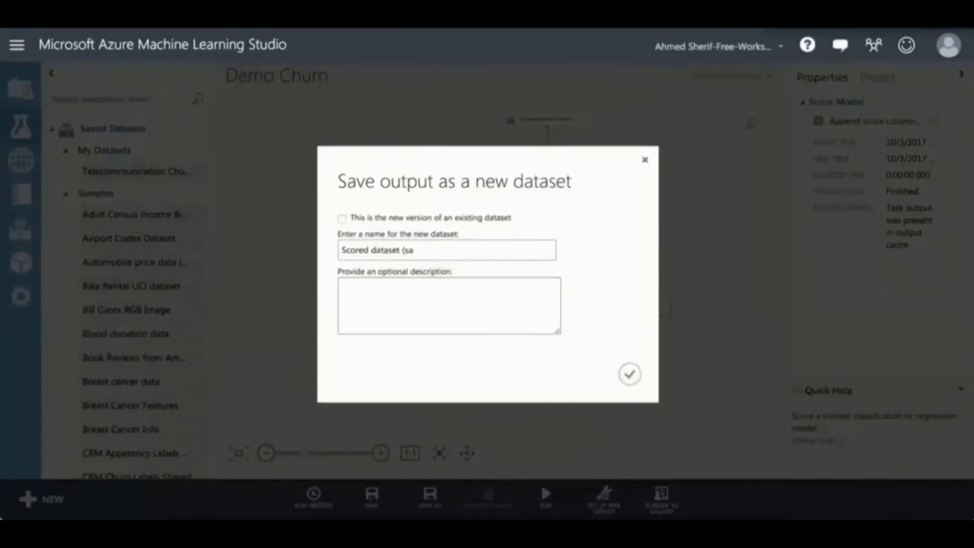
key("BackSpace")
key("BackSpace")
key("BackSpace")
type("Churn with Logistic")
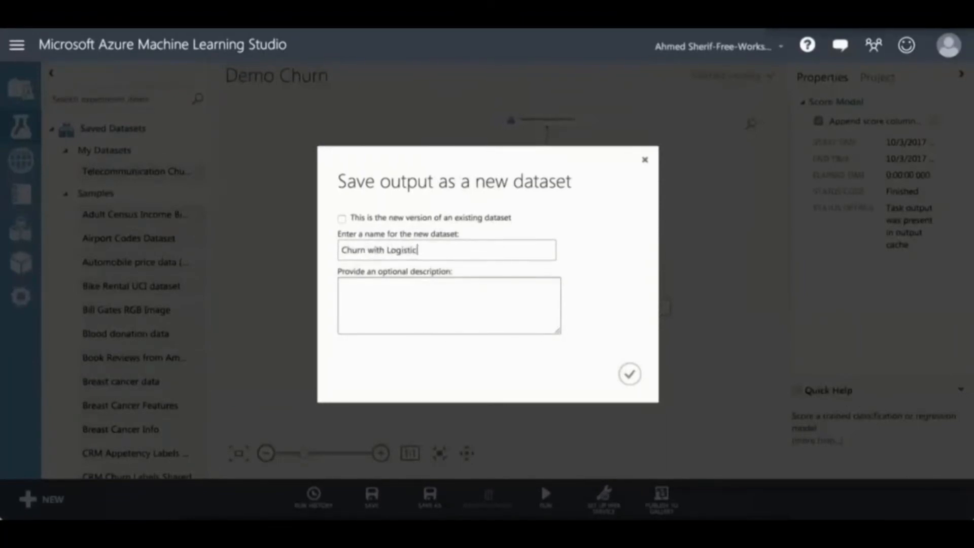
type(" Regression")
key("Return")
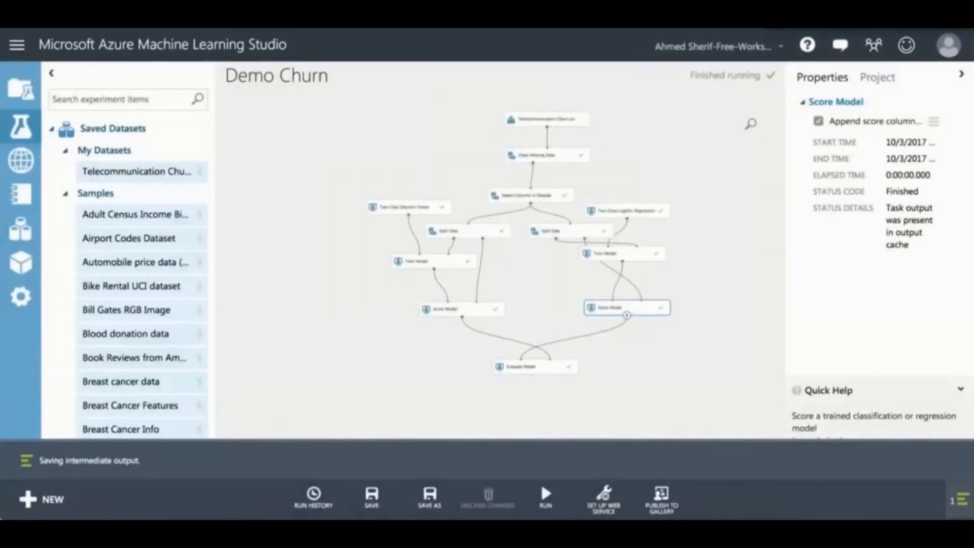
left_click(462, 309)
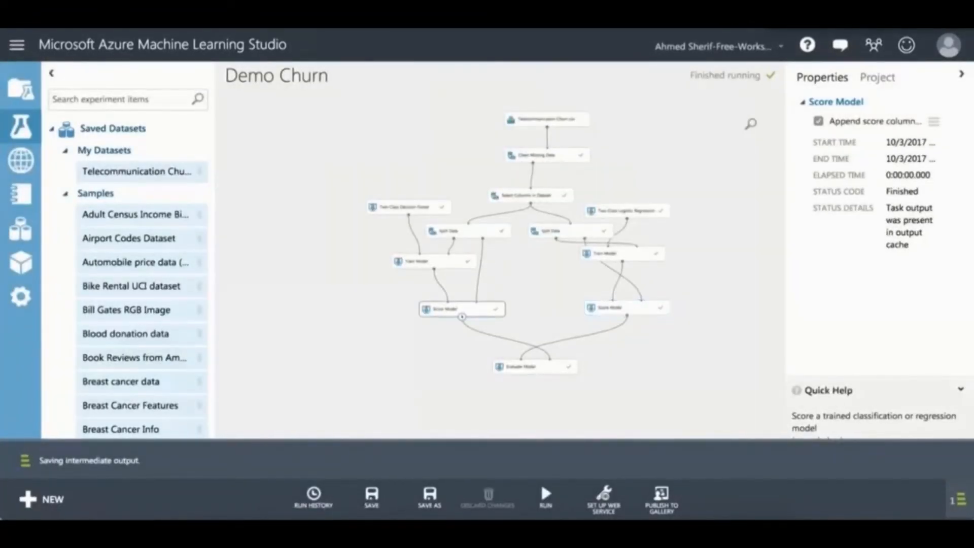
Step: Save the decision forest Score Model output as dataset 'Churn with Decision Forest'
right_click(477, 310)
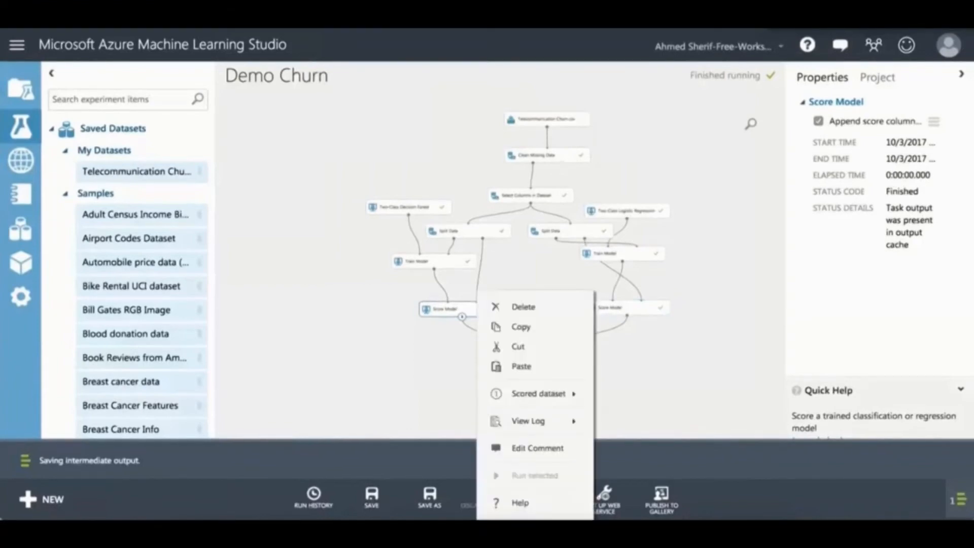
mouse_move(538, 393)
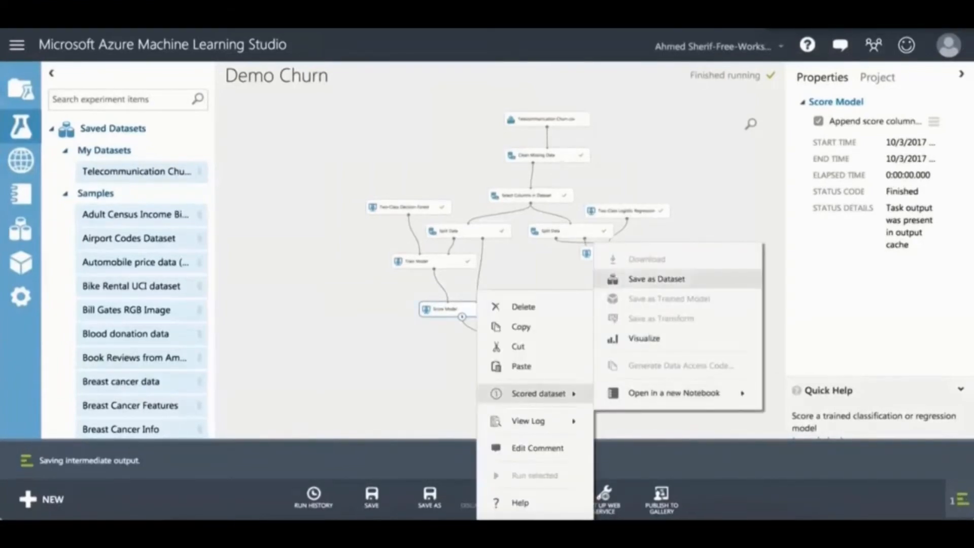
left_click(655, 278)
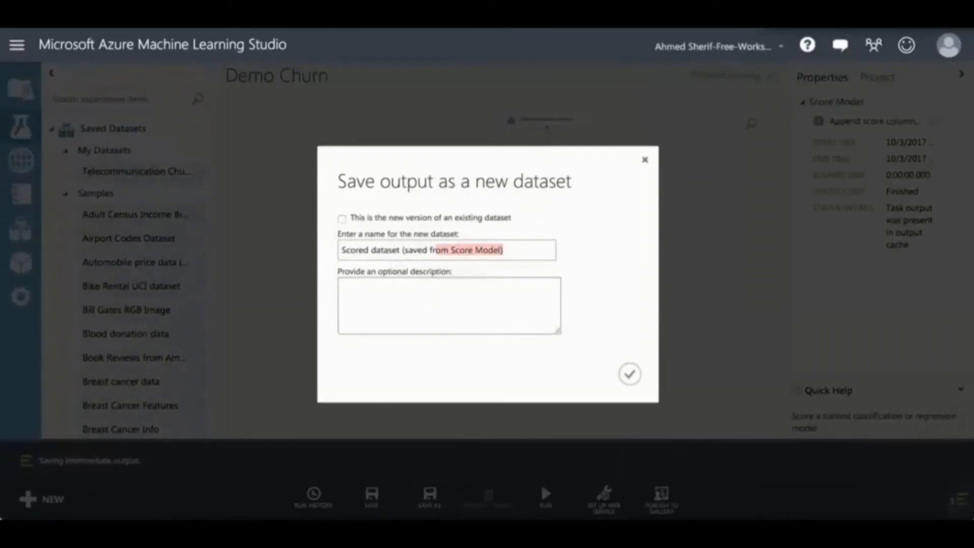
key("ctrl+a")
type("C")
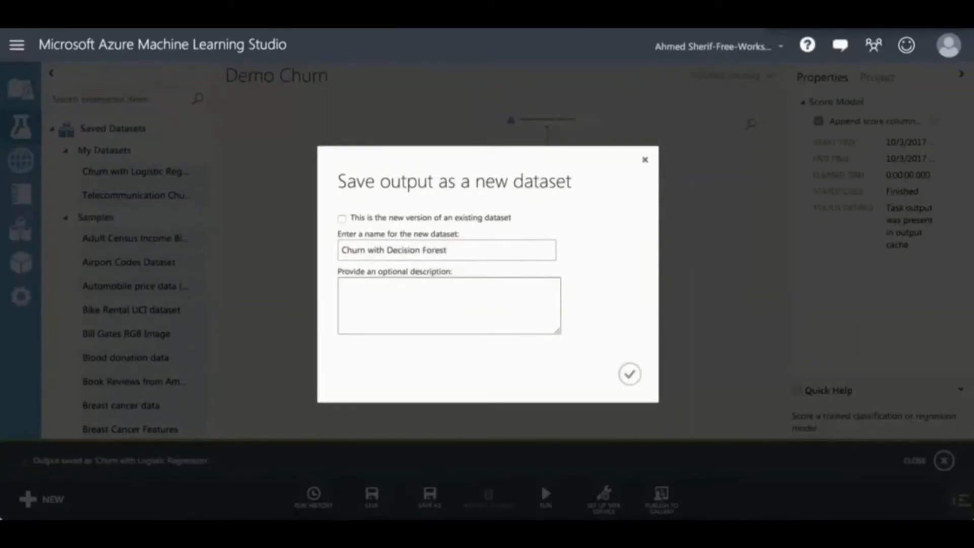
left_click(630, 374)
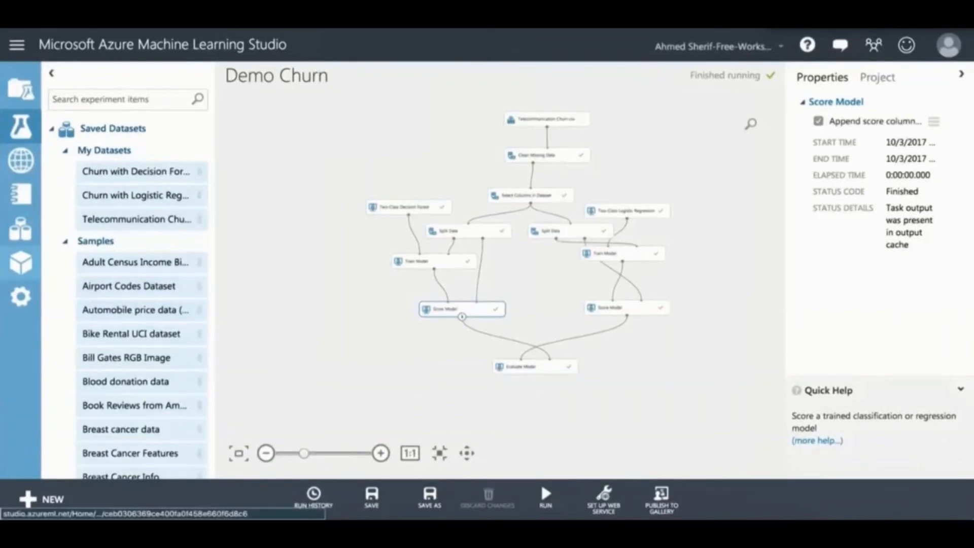
Step: Select Churn with Decision Forest and Churn with Logistic Regression under Datasets and add them to a project
left_click(20, 262)
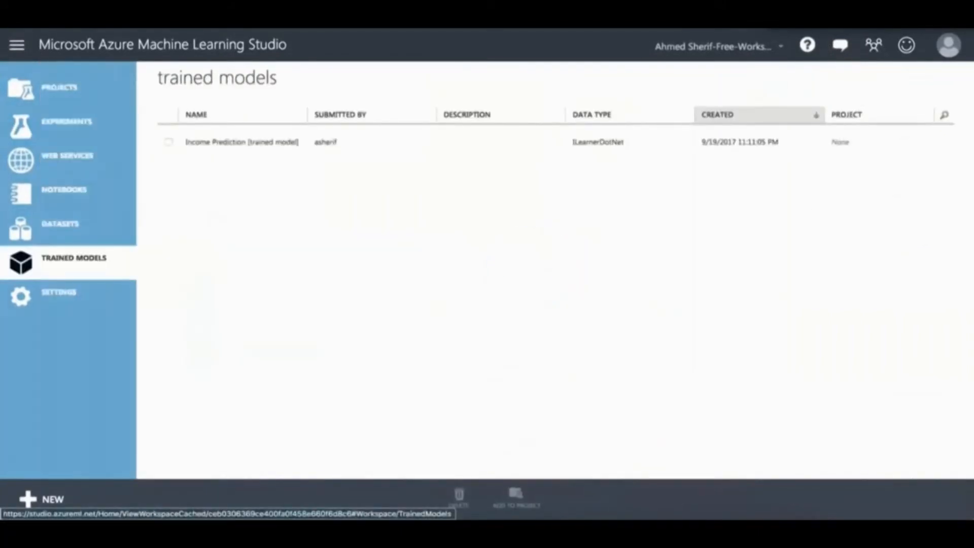
left_click(20, 228)
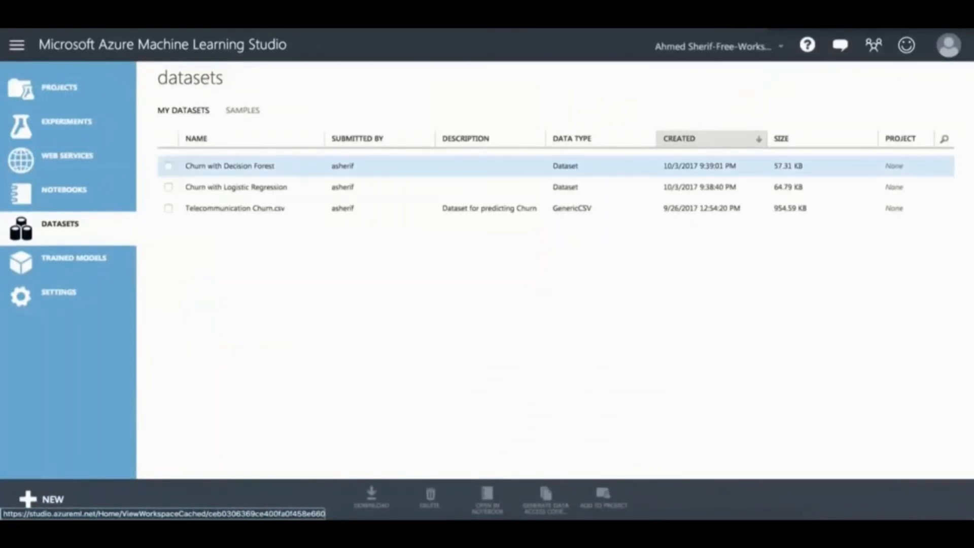
left_click(229, 166)
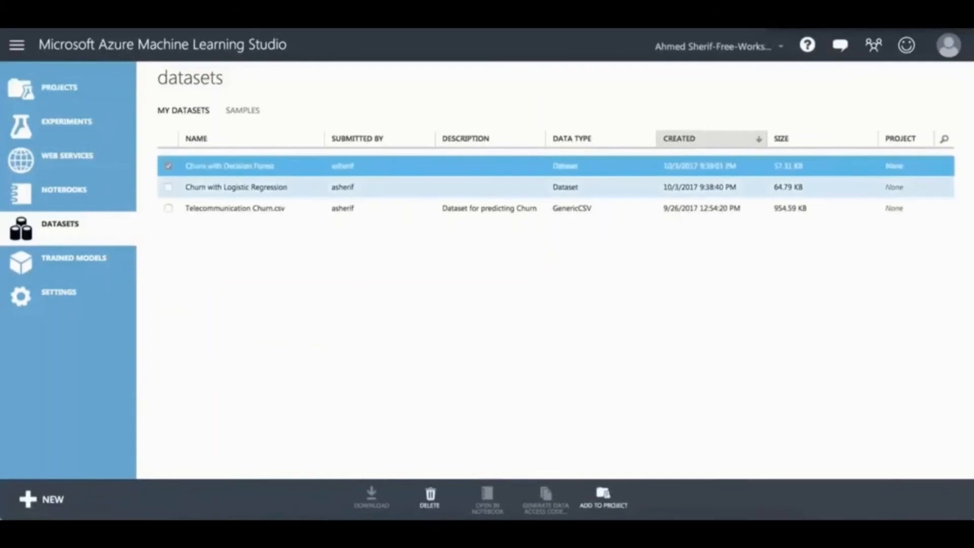
left_click(168, 187)
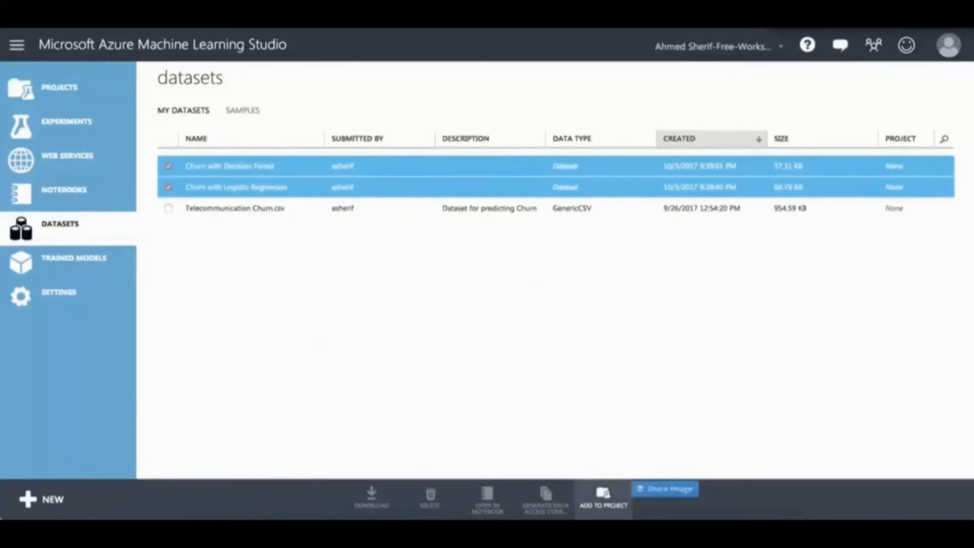
left_click(604, 498)
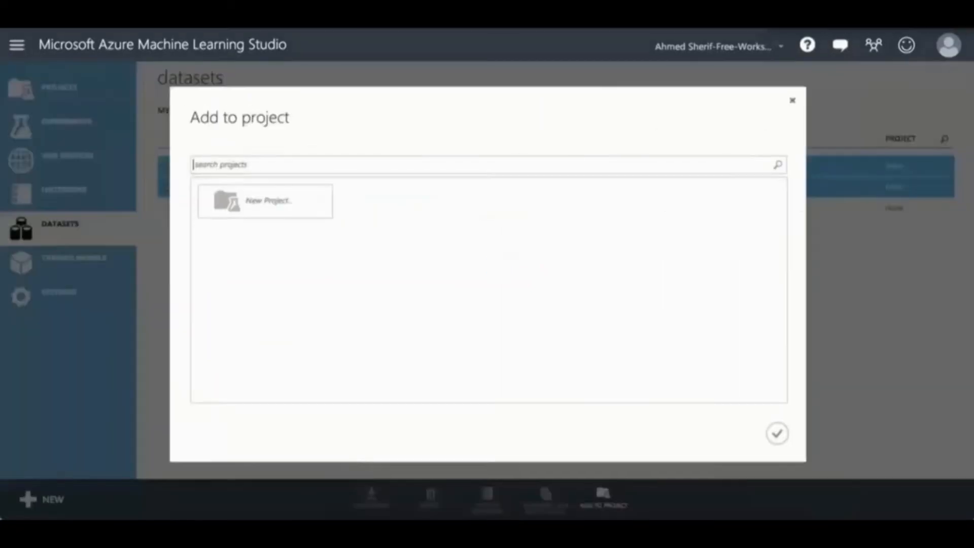